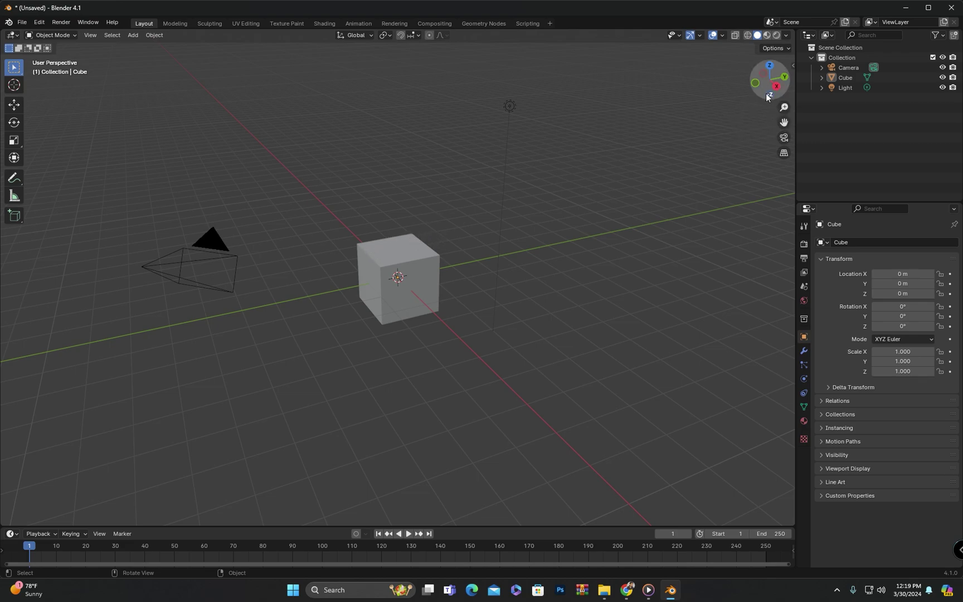
Orbit the 3D view around the default cube to see its different sides.
left_click_drag(773, 82, 552, 90)
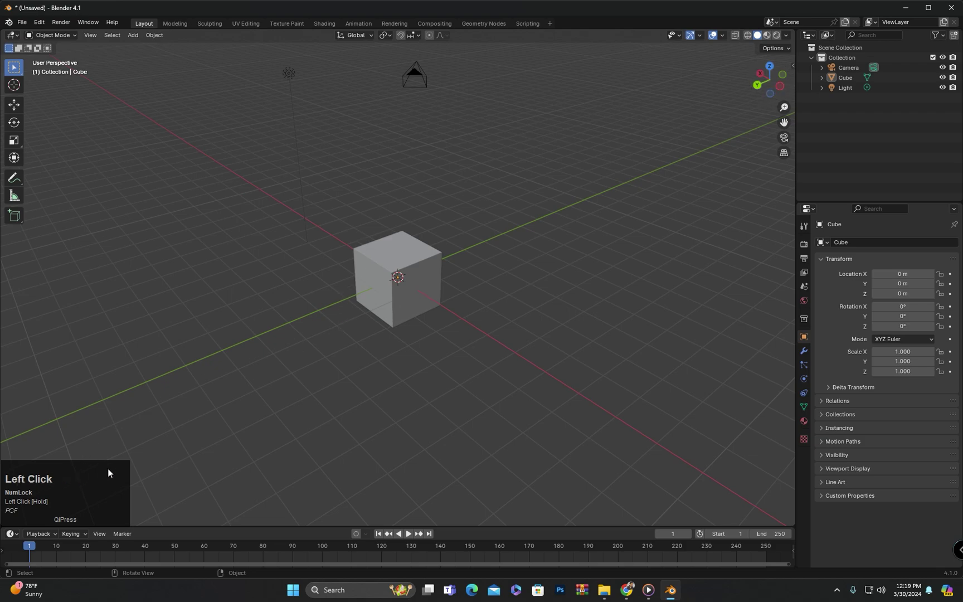
left_click(303, 338)
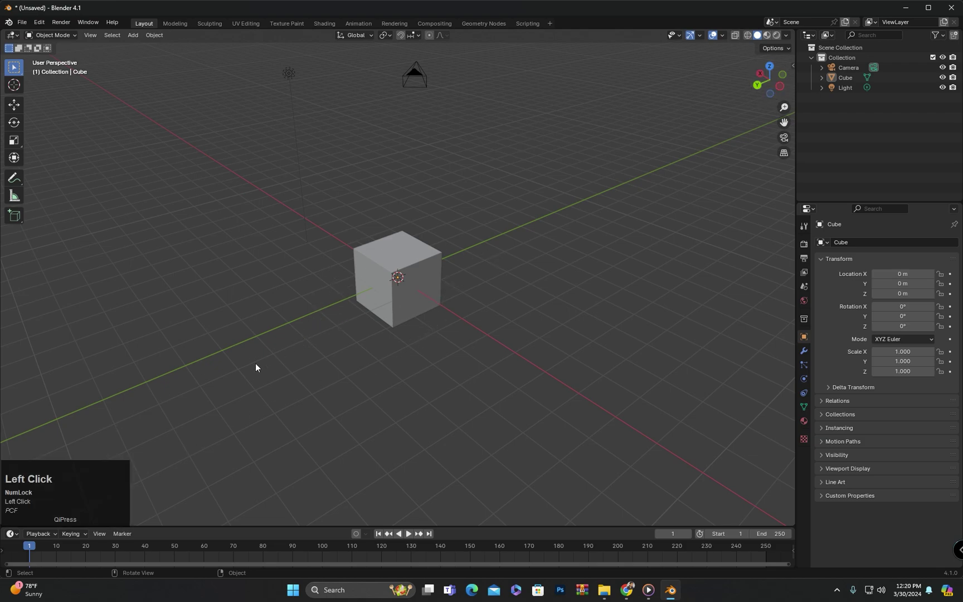
right_click(221, 387)
left_click(254, 331)
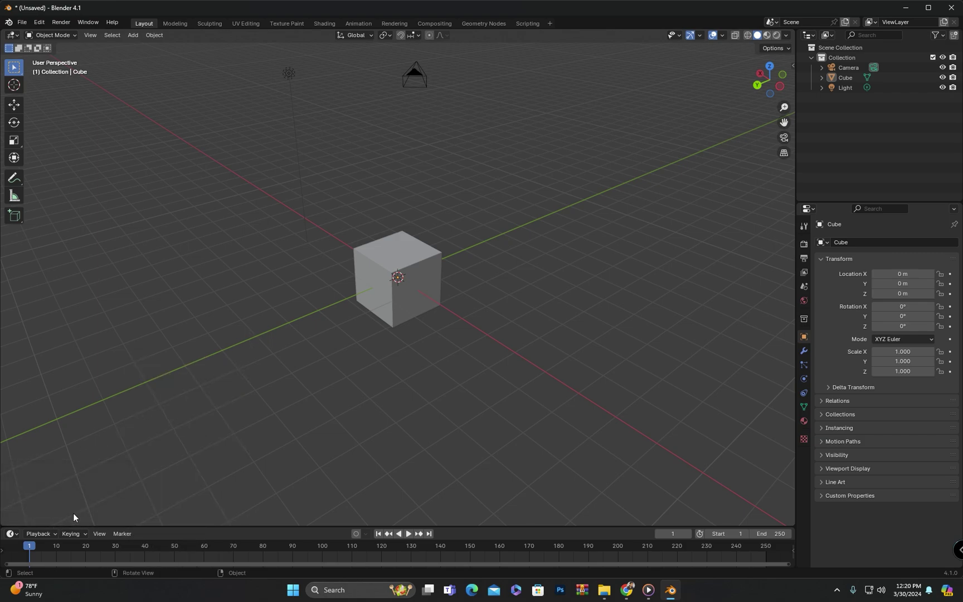
left_click_drag(763, 87, 783, 108)
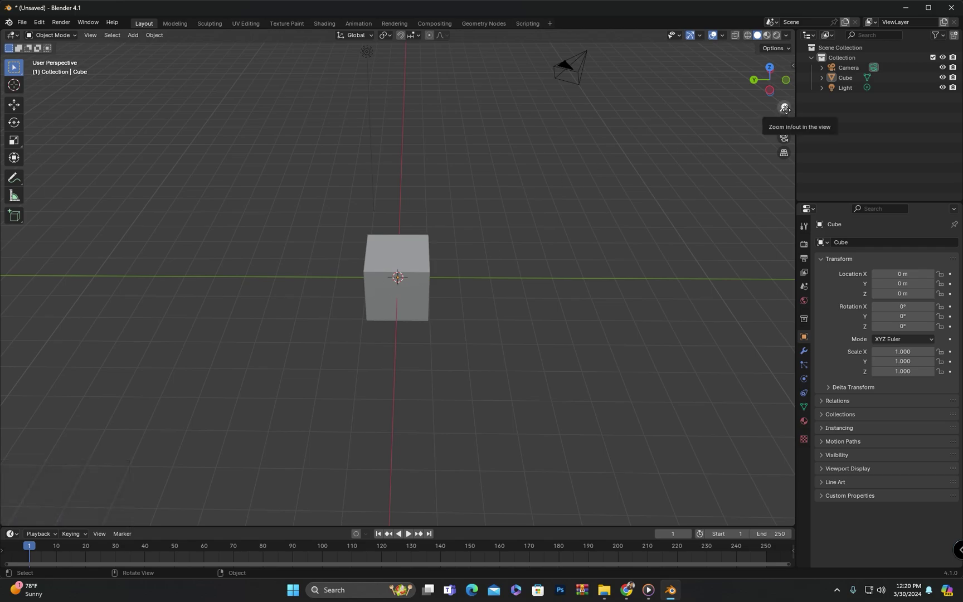
Zoom and pan the view around the cube while looking at it from several angles.
mouse_move(785, 108)
left_mouse_down()
mouse_move(785, 78)
mouse_move(784, 130)
left_mouse_up()
middle_click_drag(509, 270, 763, 118)
left_click_drag(766, 83, 784, 134)
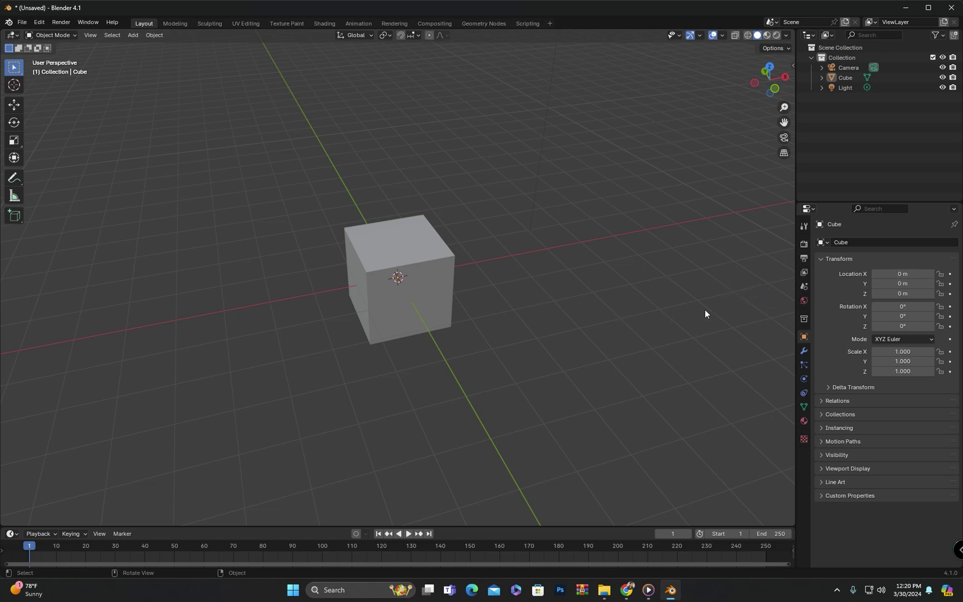
left_click_drag(785, 122, 355, 331)
left_click_drag(784, 126, 718, 116)
left_click_drag(785, 107, 772, 82)
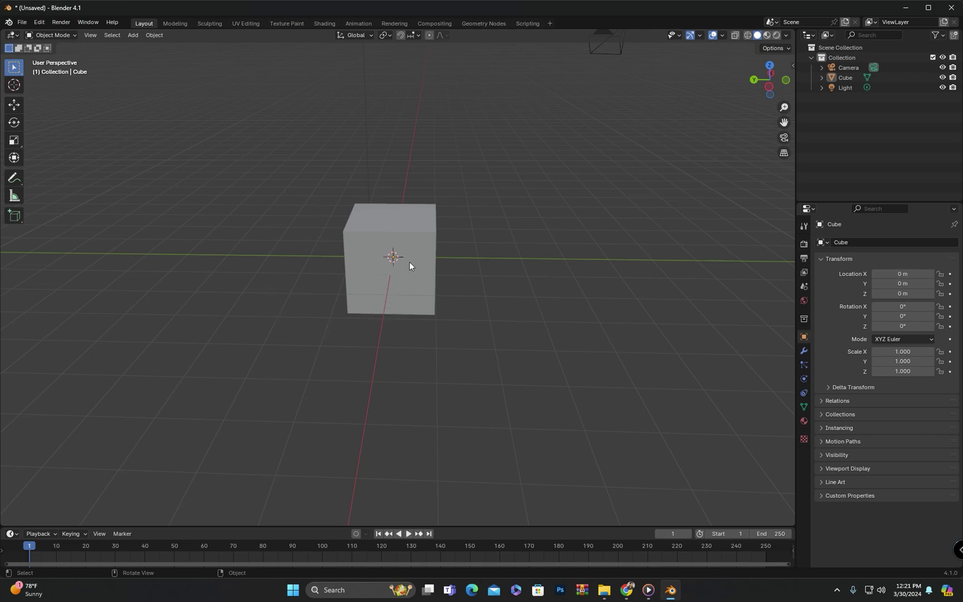
Zoom in and out on the cube repeatedly to examine it from close up and far away.
scroll(396, 235, "up", 3)
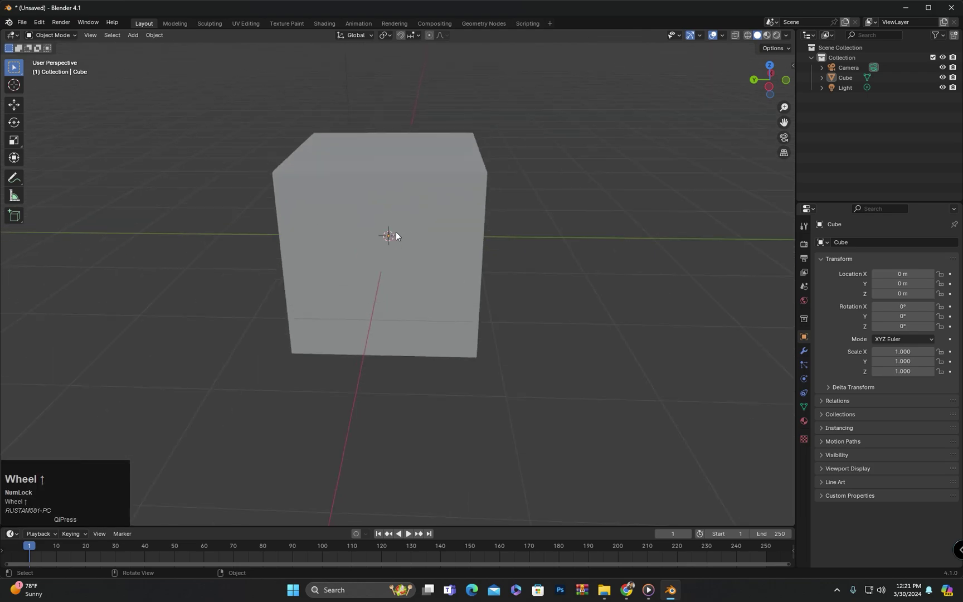
scroll(396, 235, "down", 3)
scroll(396, 235, "down", 5)
scroll(396, 236, "up", 4)
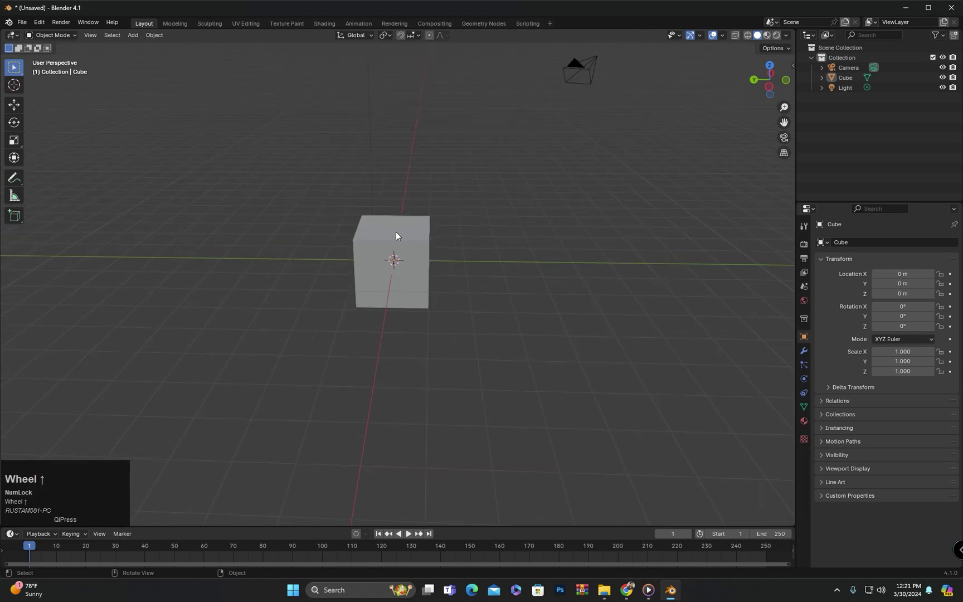
scroll(394, 250, "up", 8)
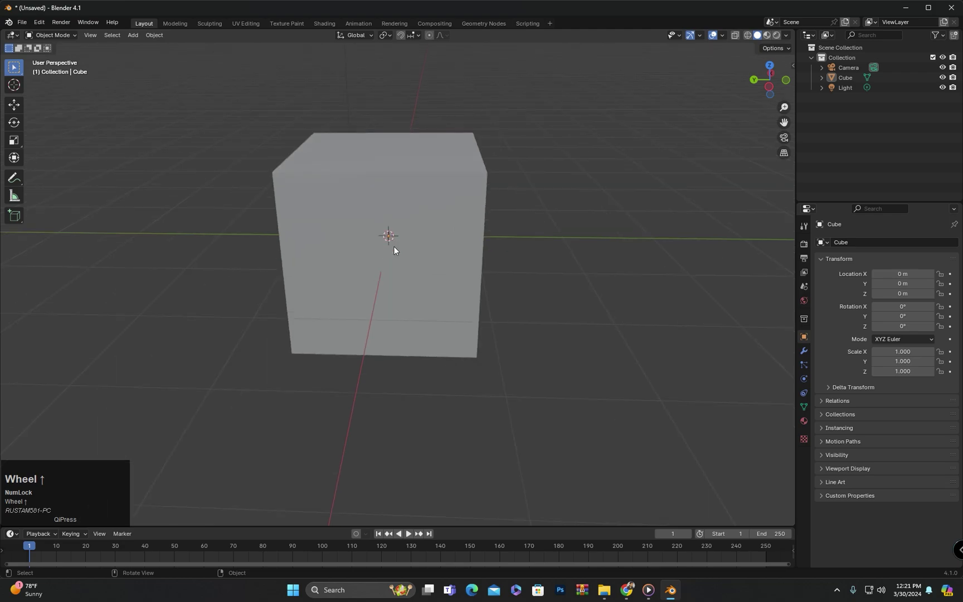
scroll(393, 249, "up", 2)
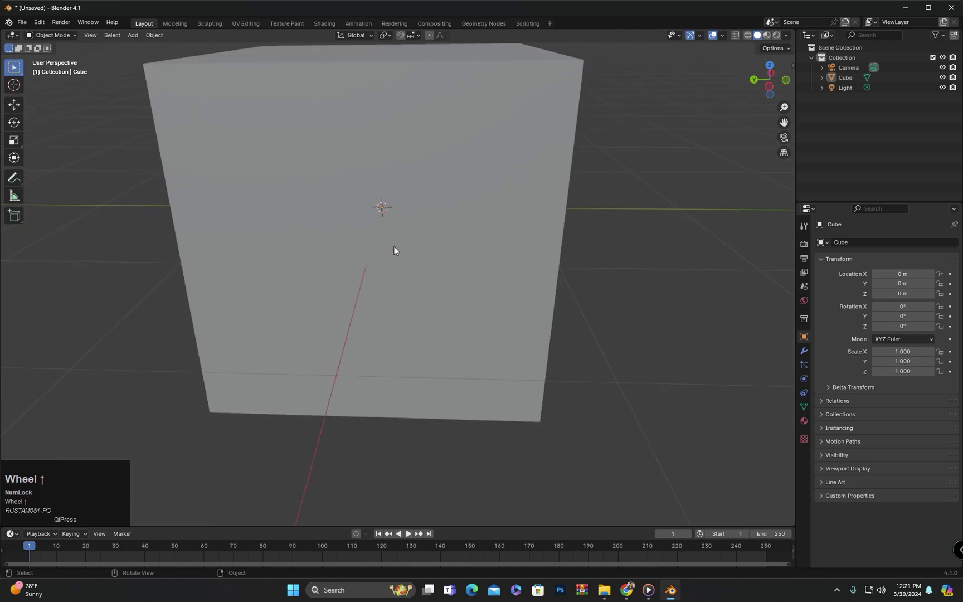
scroll(394, 249, "down", 9)
scroll(394, 246, "up", 3)
scroll(393, 251, "up", 1)
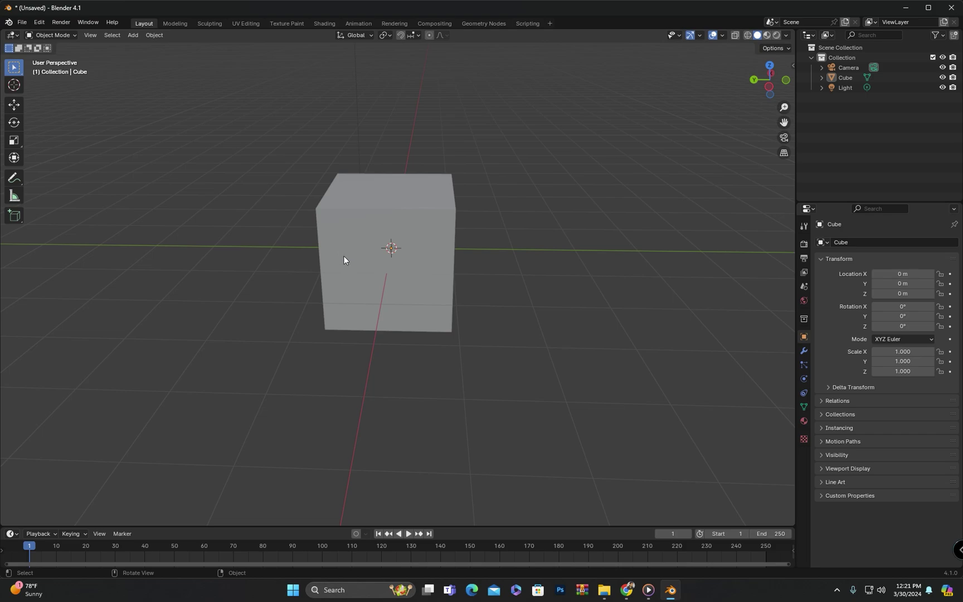
scroll(359, 230, "up", 1)
scroll(358, 230, "down", 1)
left_click(784, 107)
mouse_move(785, 107)
left_mouse_down()
mouse_move(785, 82)
mouse_move(784, 125)
left_mouse_up()
scroll(394, 207, "up", 1)
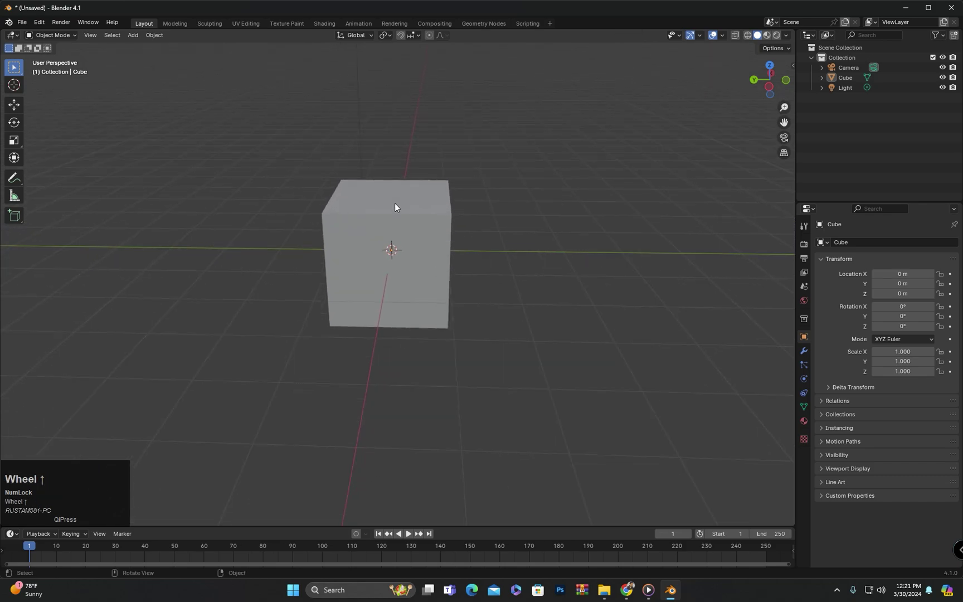
scroll(395, 207, "up", 4)
scroll(394, 207, "down", 1)
scroll(394, 207, "up", 2)
scroll(395, 206, "down", 2)
scroll(395, 207, "down", 1)
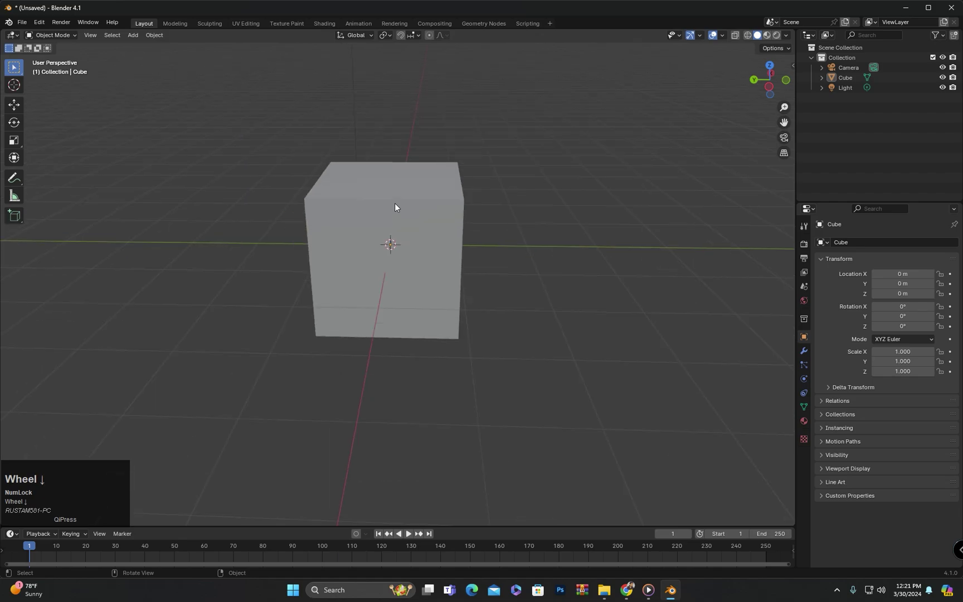
scroll(395, 207, "down", 1)
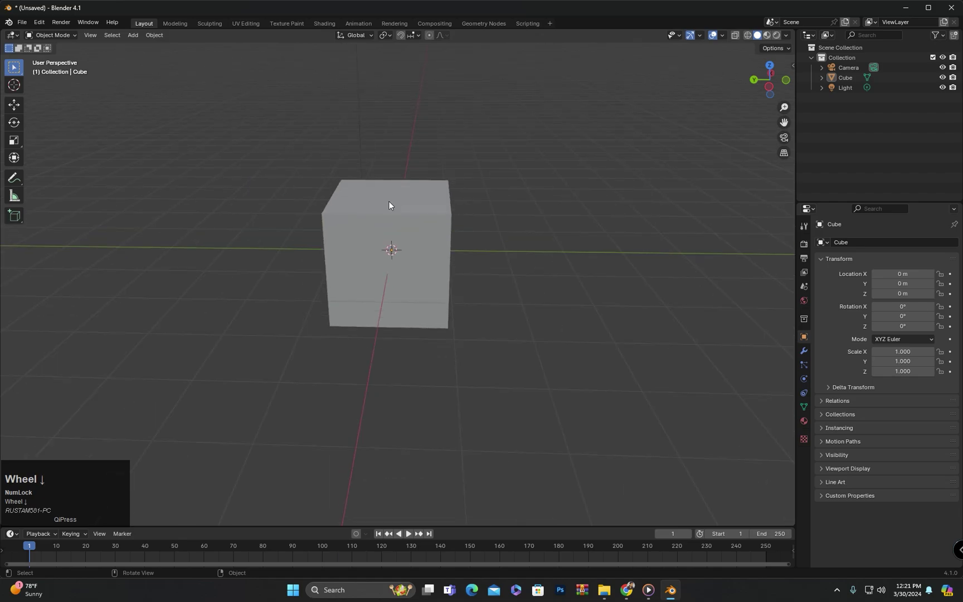
scroll(380, 231, "up", 4)
scroll(378, 227, "down", 4)
Orbit around the cube and zoom to inspect its top and side faces.
mouse_move(377, 227)
middle_mouse_down()
mouse_move(397, 238)
mouse_move(389, 240)
middle_mouse_up()
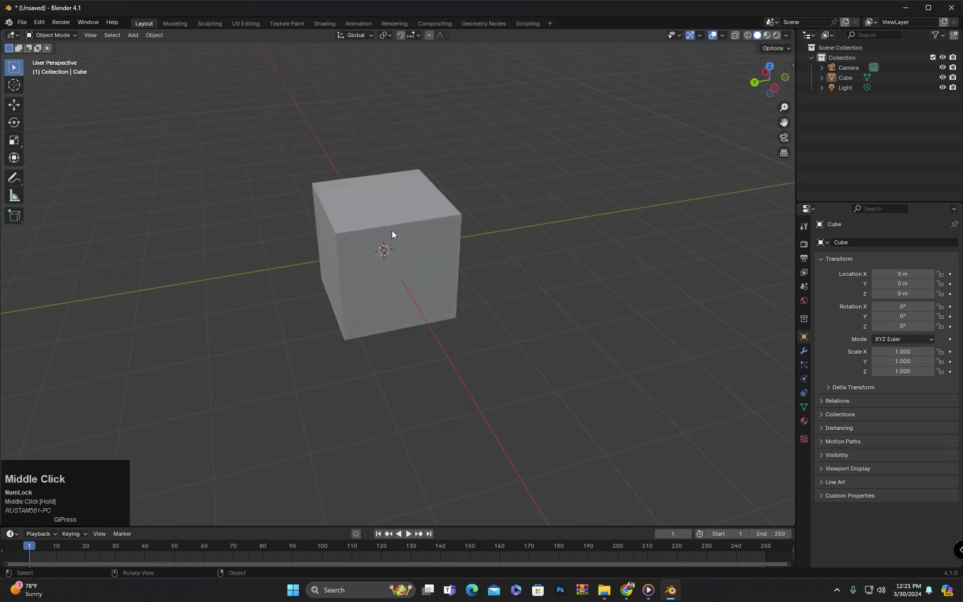
key("ctrl")
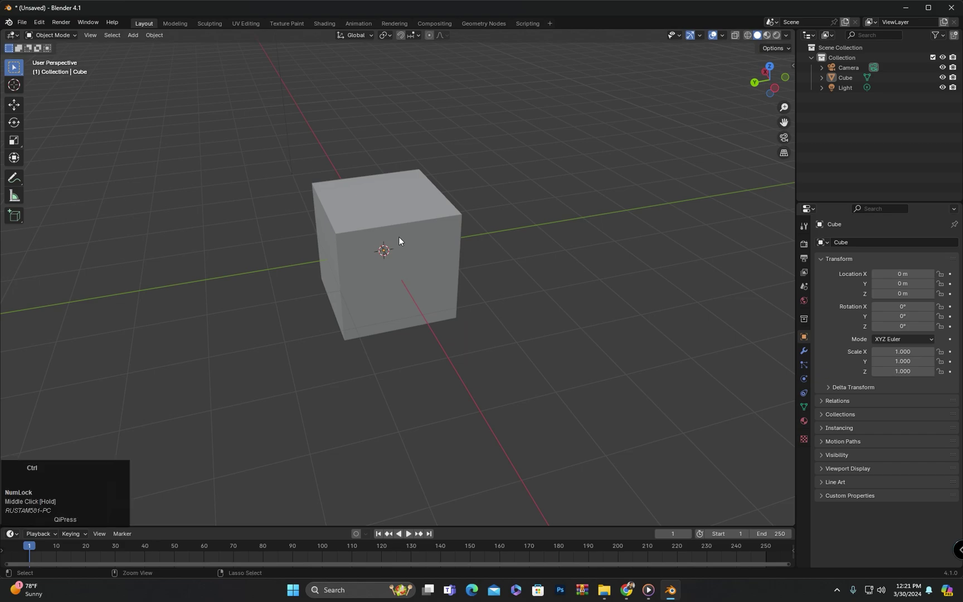
middle_click_drag(396, 226, 400, 263, "ctrl")
scroll(399, 254, "up", 4)
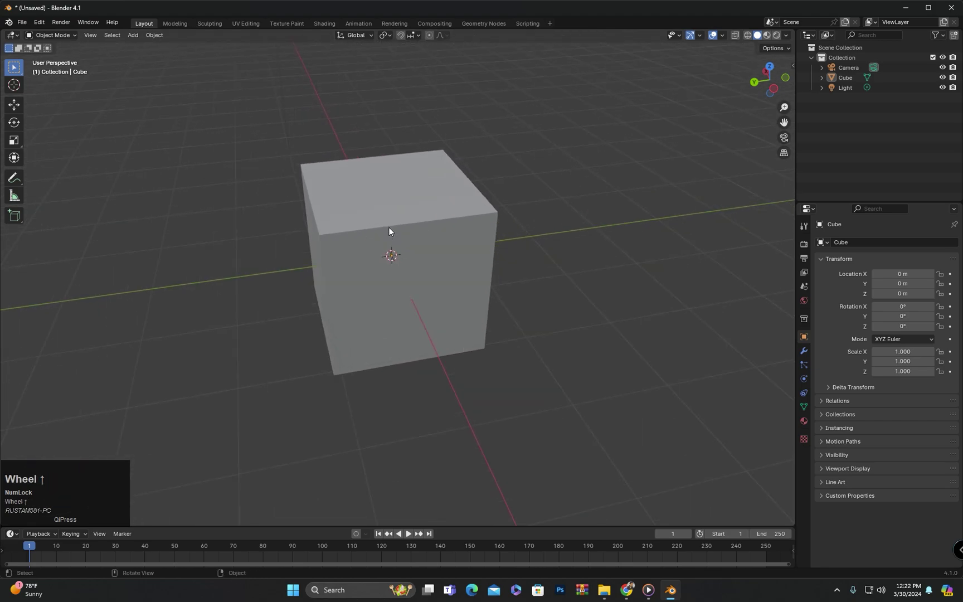
scroll(389, 227, "down", 3)
left_click_drag(769, 80, 708, 86)
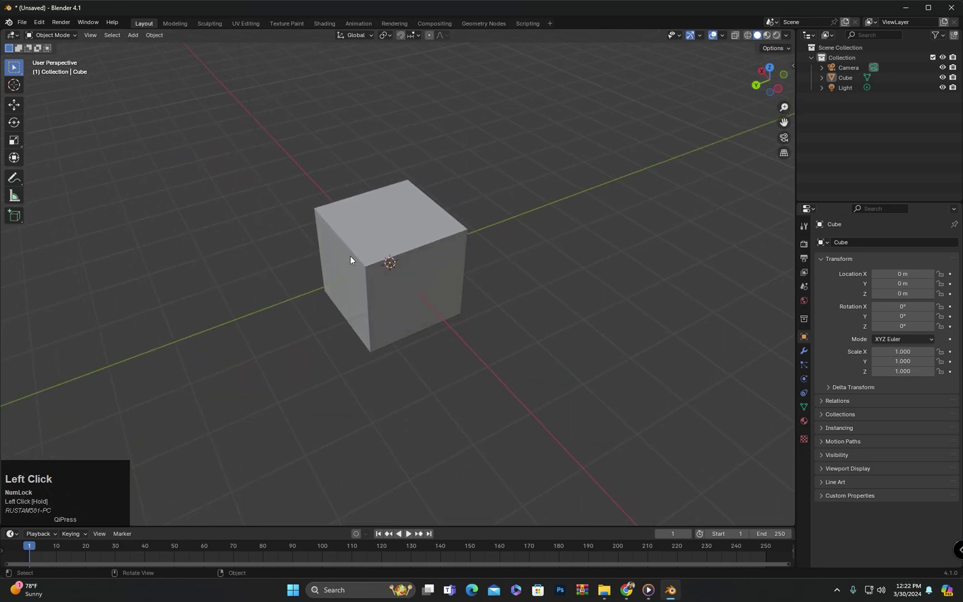
middle_click_drag(329, 272, 473, 272)
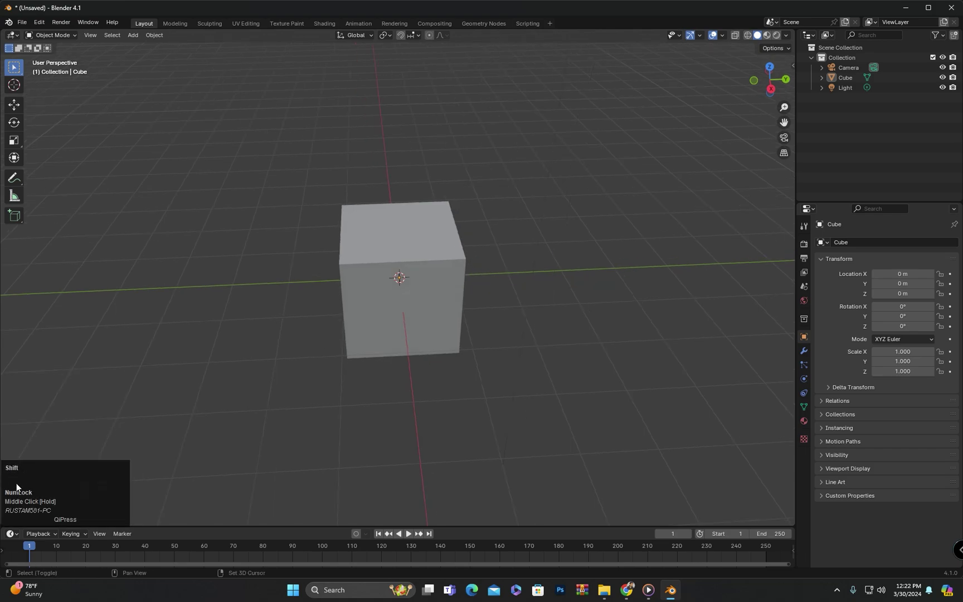
Pan the view away from the cube and bring the whole scene back into view with Frame All.
middle_click_drag(541, 267, 440, 270, "shift")
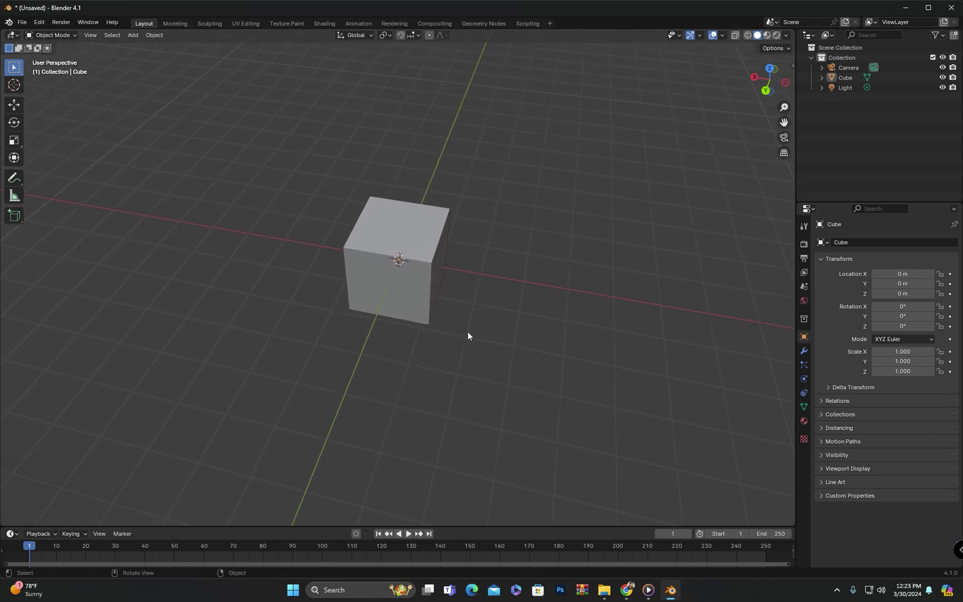
middle_click_drag(438, 277, 752, 377, "shift")
middle_click_drag(756, 374, 469, 178, "shift")
middle_click_drag(333, 280, 240, 233)
mouse_move(419, 335)
middle_mouse_down()
mouse_move(433, 339)
mouse_move(413, 342)
mouse_move(485, 334)
mouse_move(430, 341)
middle_mouse_up()
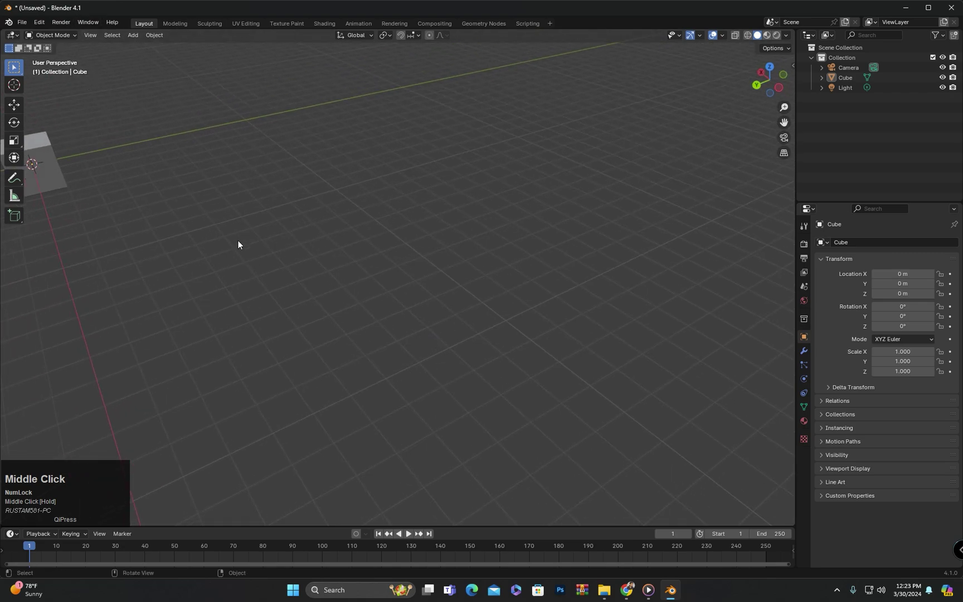
left_click(90, 35)
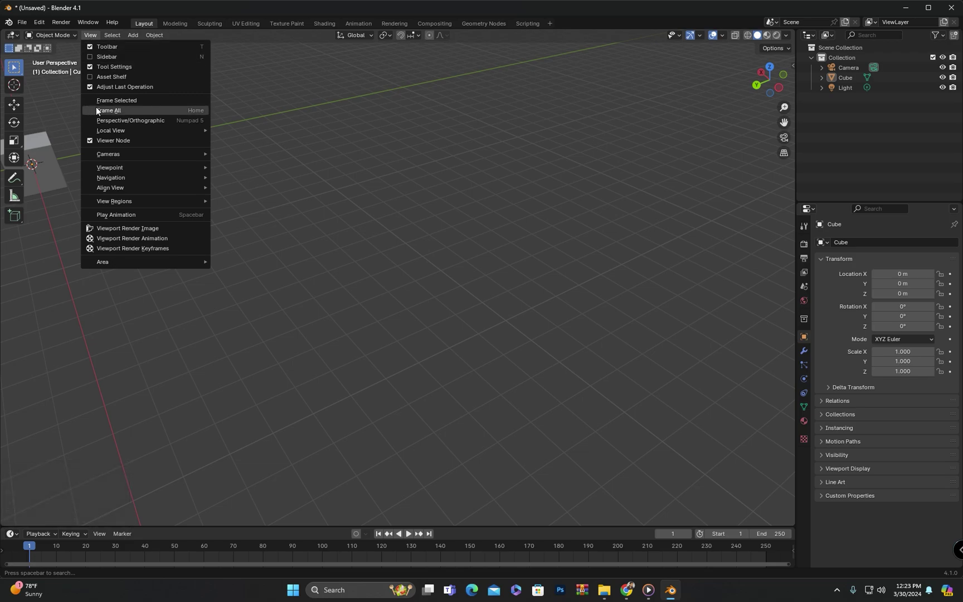
left_click(139, 110)
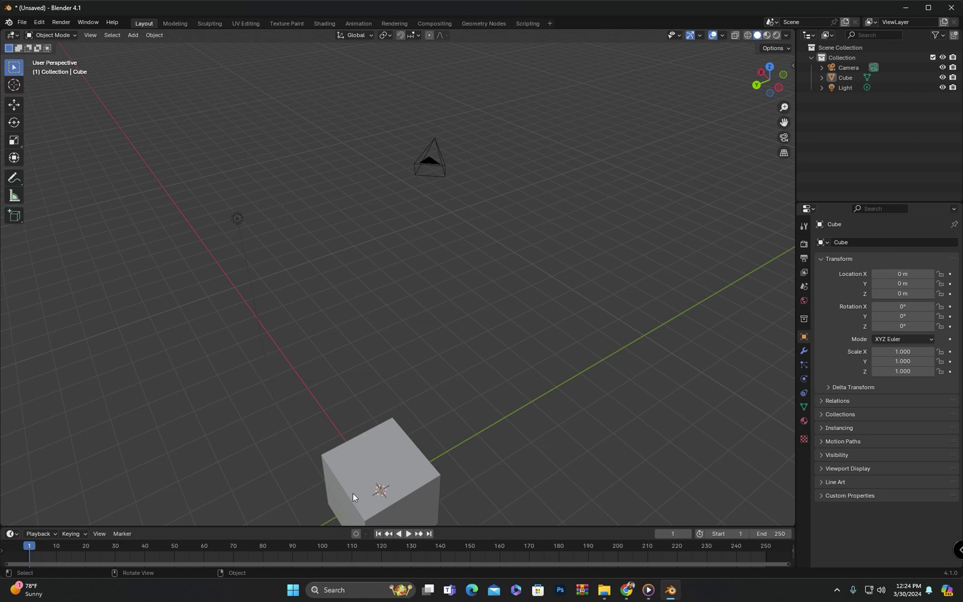
Select the cube and fit it to the view with Frame Selected.
middle_click_drag(284, 341, 307, 422)
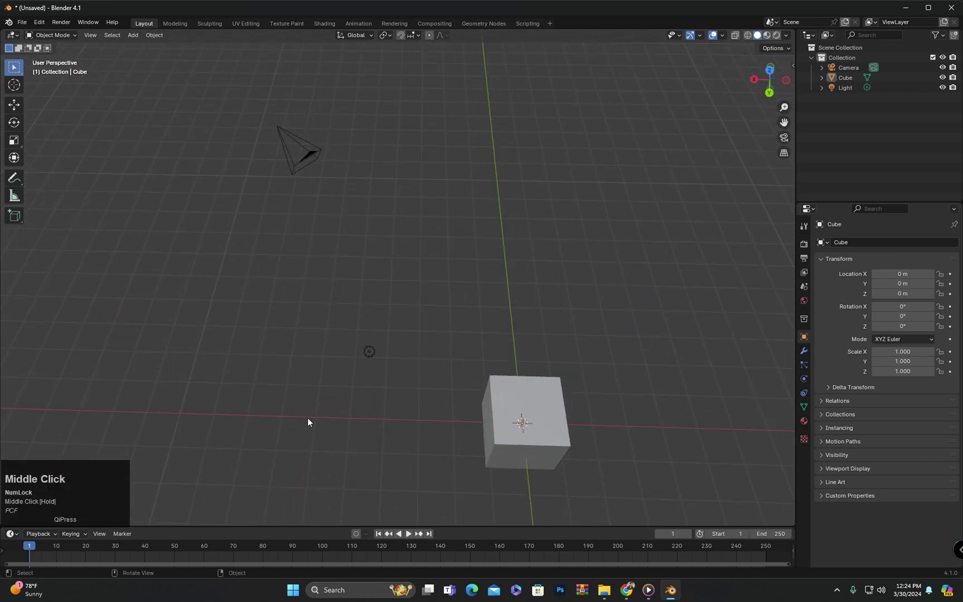
left_click(511, 393)
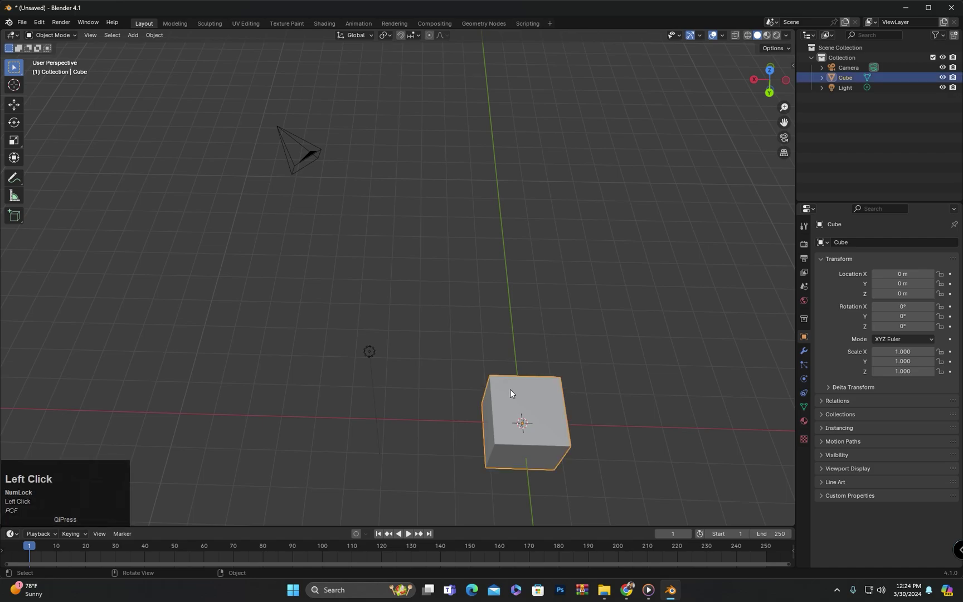
left_click(88, 34)
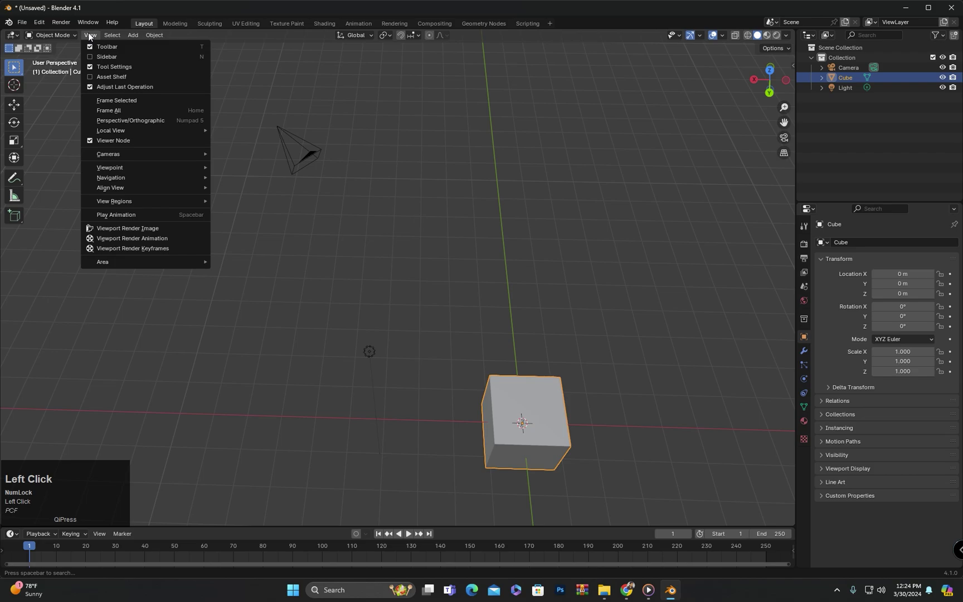
left_click(121, 101)
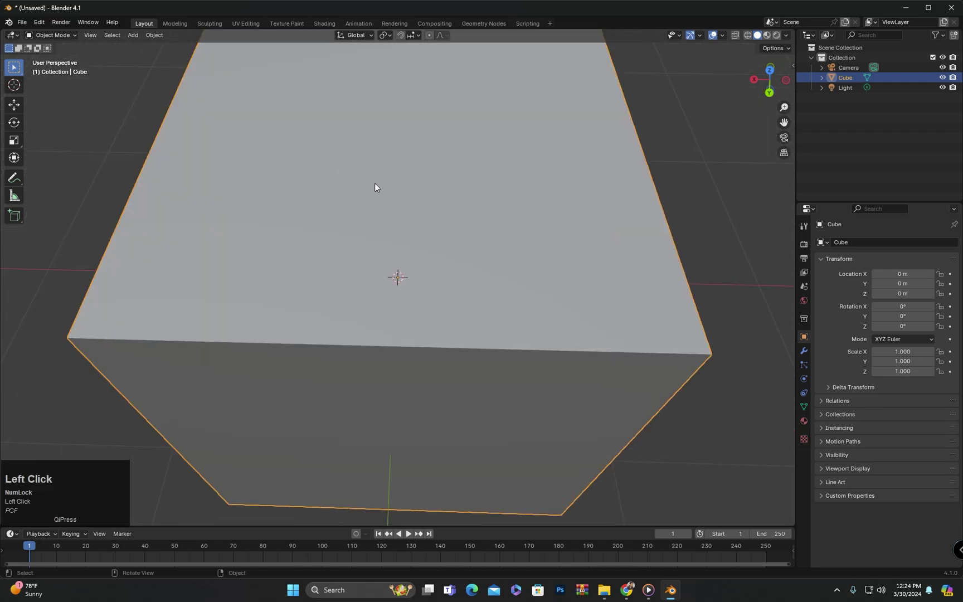
Move the view off the selected cube and return to it with Frame Selected.
middle_click_drag(387, 283, 376, 255)
scroll(296, 248, "down", 6)
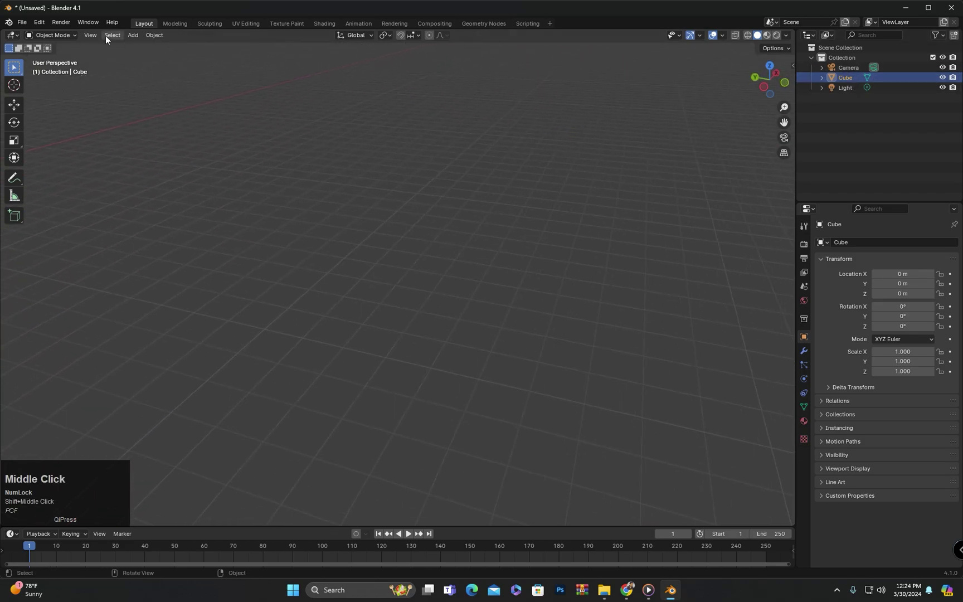
left_click(91, 35)
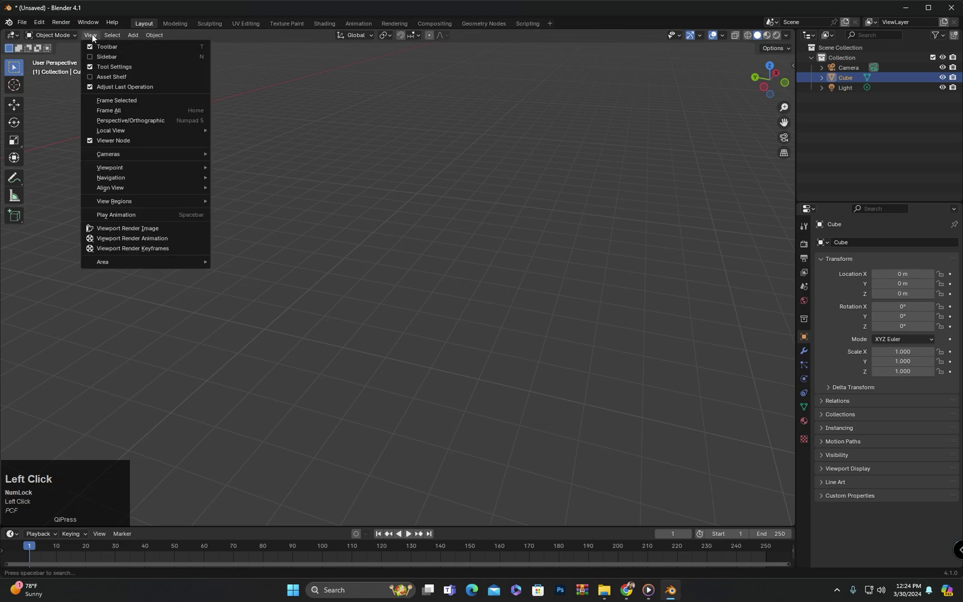
left_click(132, 99)
Deselect the cube, keeping it whole in a wider perspective view.
scroll(546, 273, "down", 5)
middle_click_drag(546, 274, 454, 292)
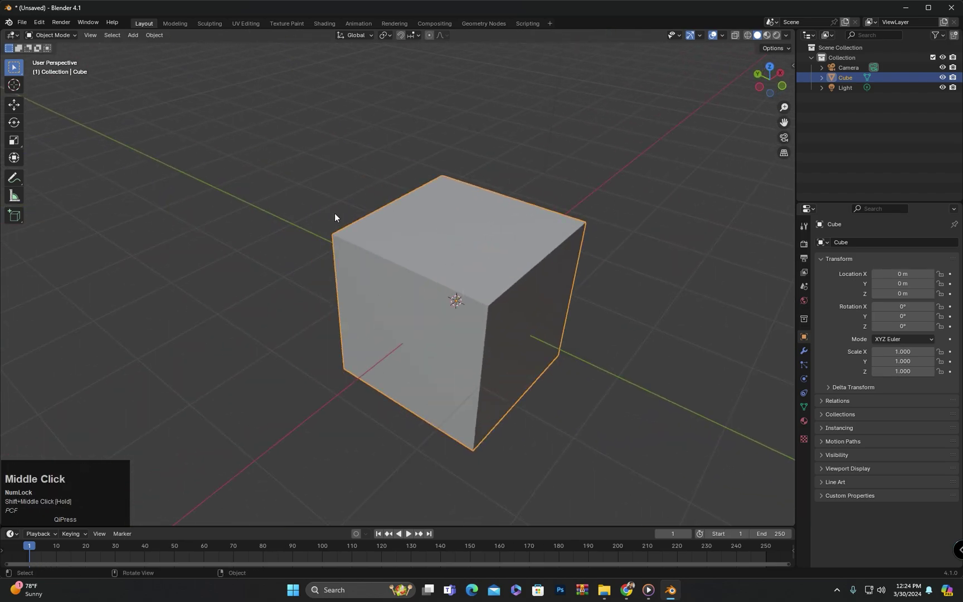
left_click(462, 138)
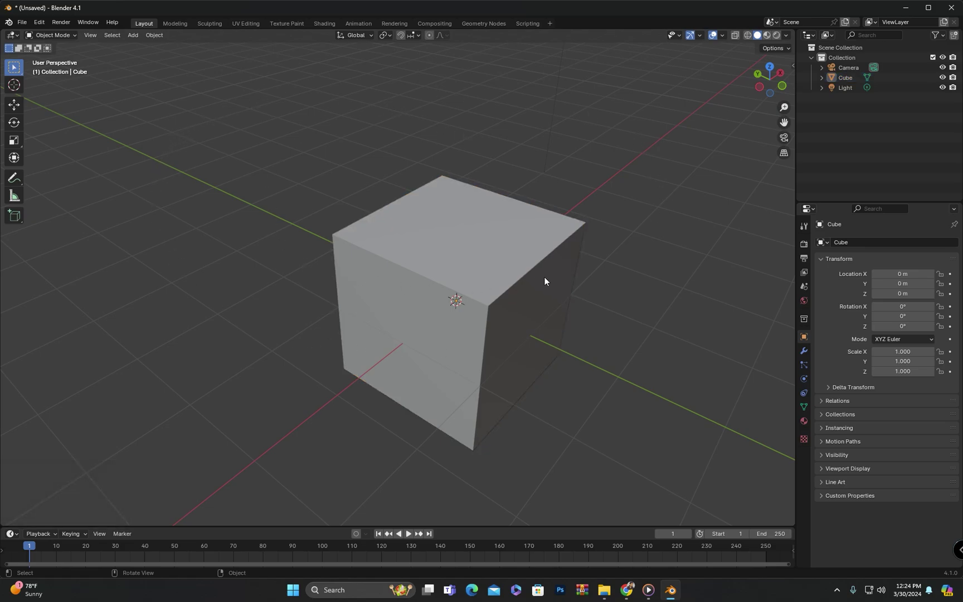
View the cube from the front, left and top orthographic viewpoints and return to an angled perspective view.
left_click(783, 86)
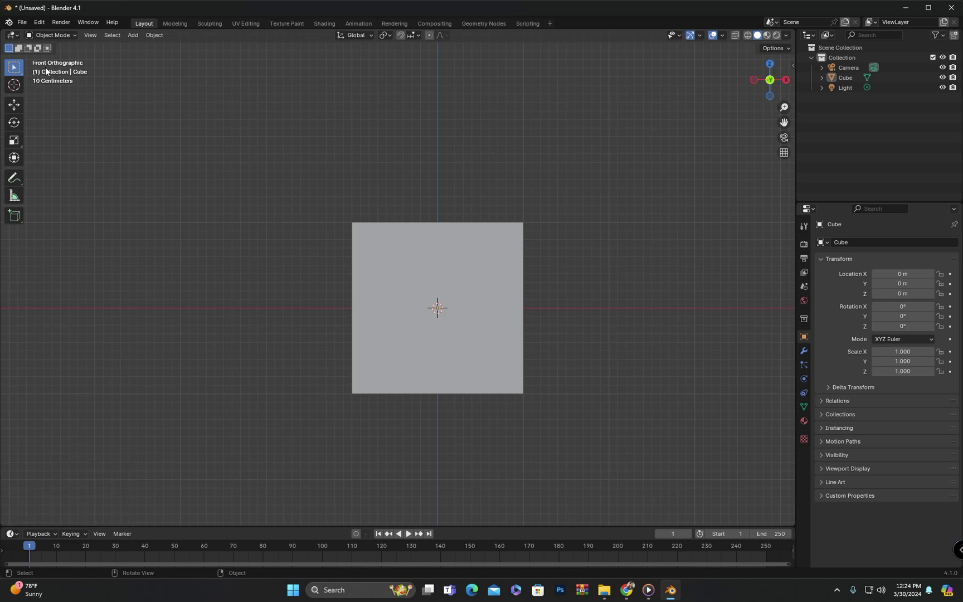
left_click(753, 83)
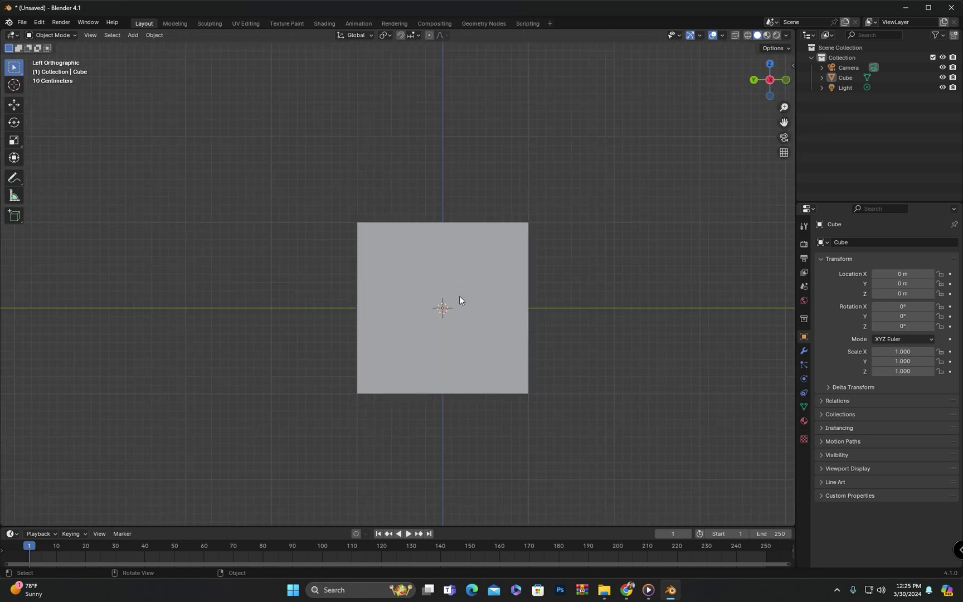
left_click(770, 65)
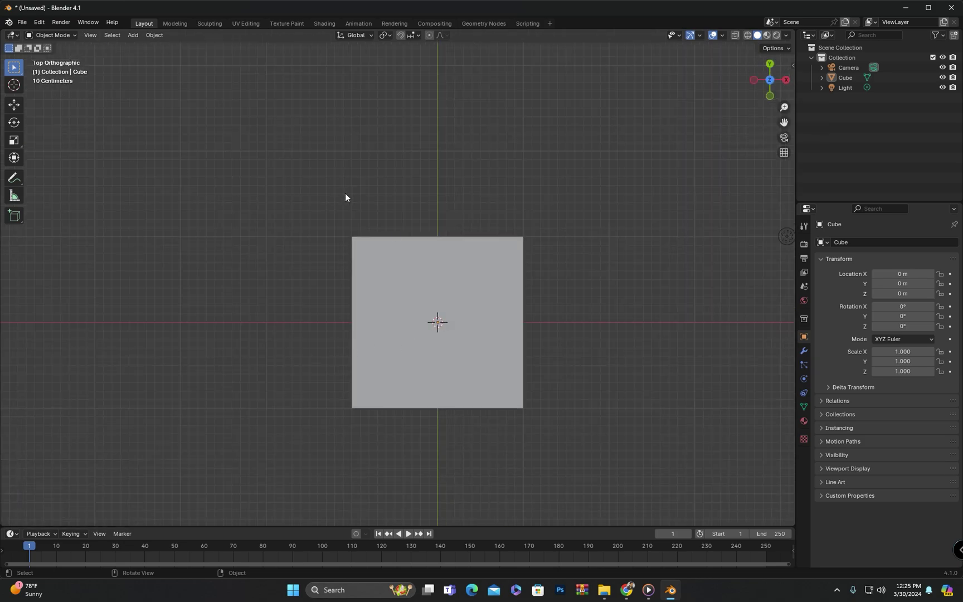
mouse_move(769, 80)
left_mouse_down()
mouse_move(736, 129)
mouse_move(763, 71)
left_mouse_up()
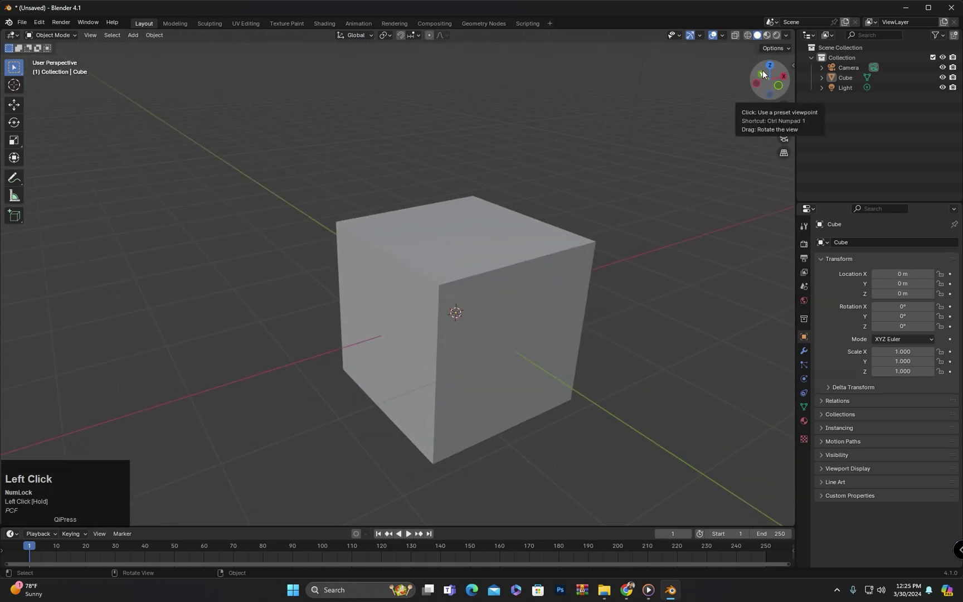
View the cube from the back, right and bottom orthographic viewpoints and return to an angled perspective view.
left_click(762, 71)
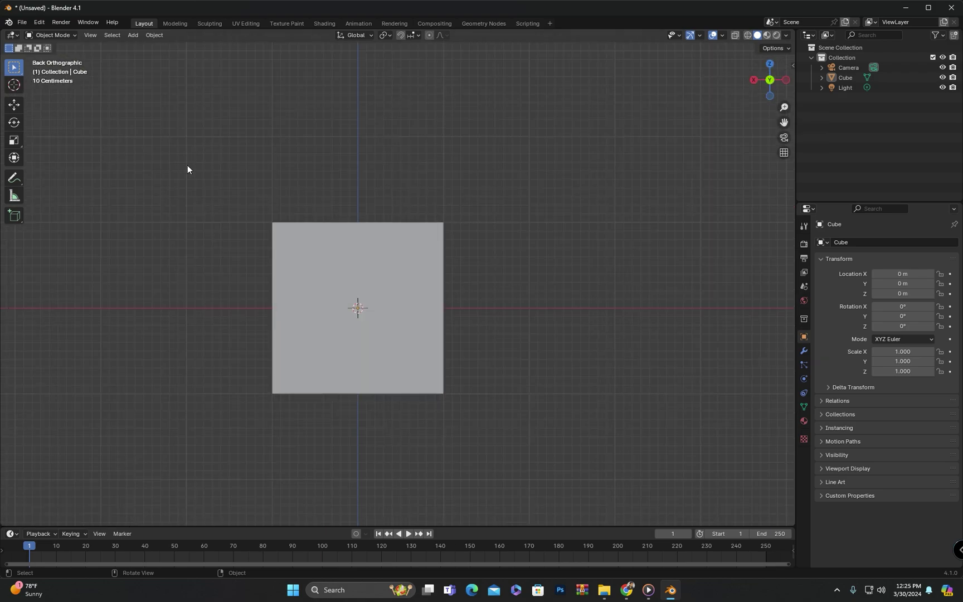
left_click(756, 80)
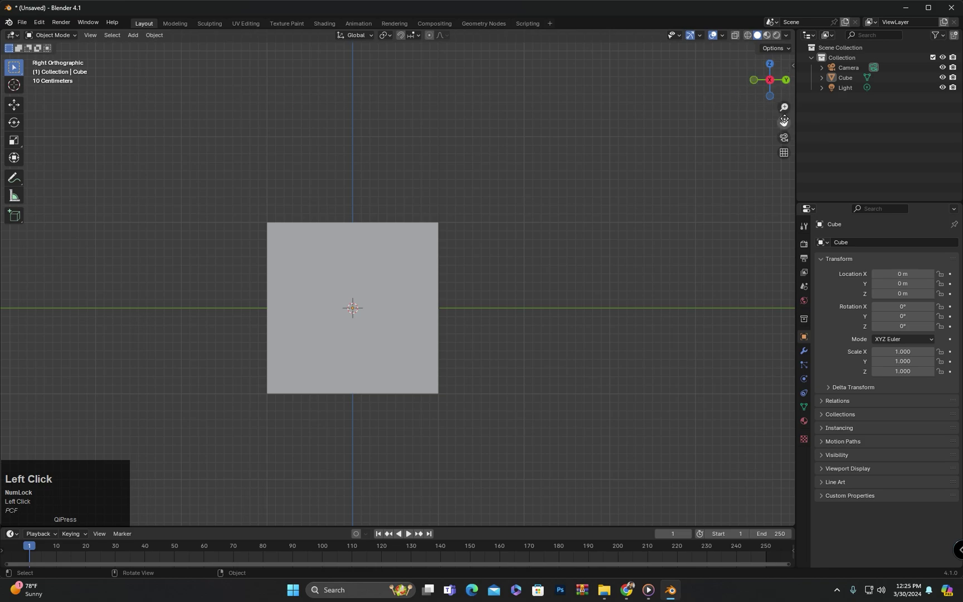
mouse_move(769, 82)
left_mouse_down()
mouse_move(750, 75)
mouse_move(779, 89)
left_mouse_up()
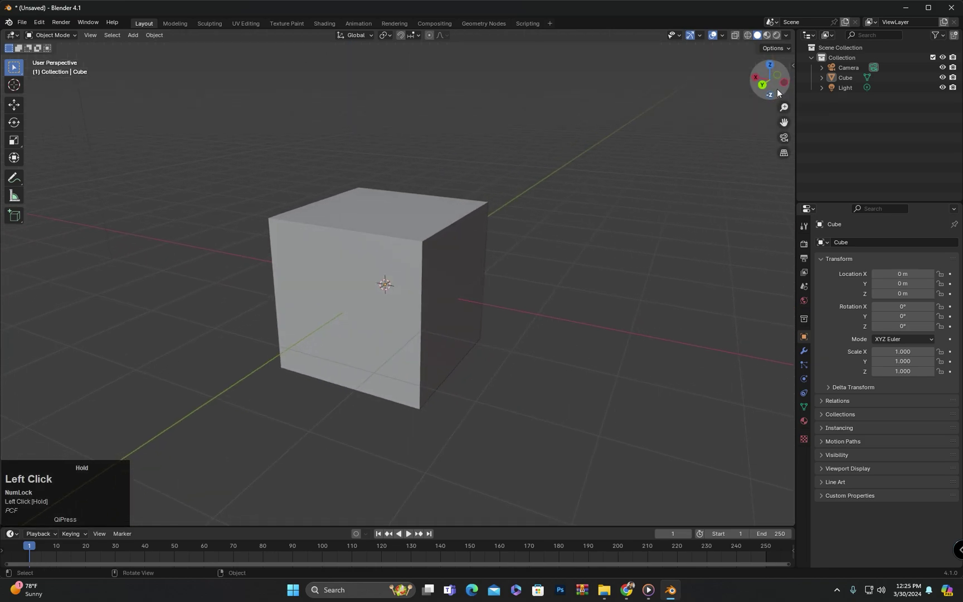
left_click(770, 96)
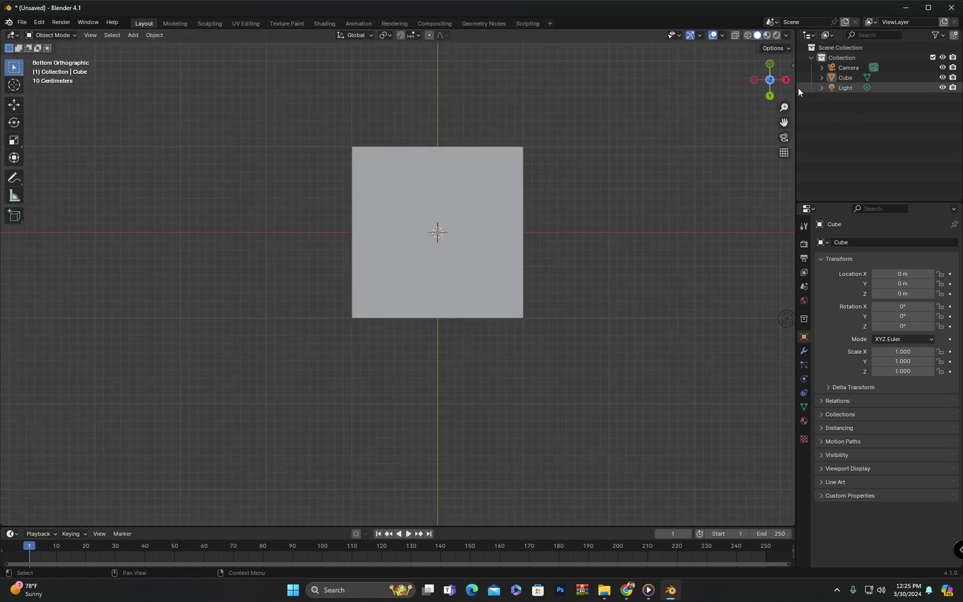
left_click_drag(779, 76, 742, 74)
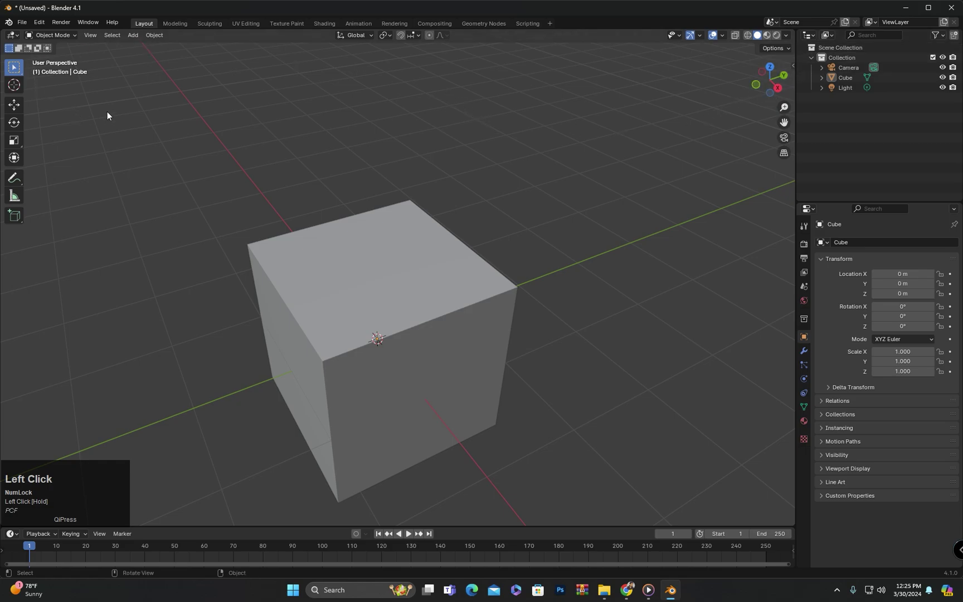
View the cube from the Top and Right preset viewpoints.
left_click(91, 35)
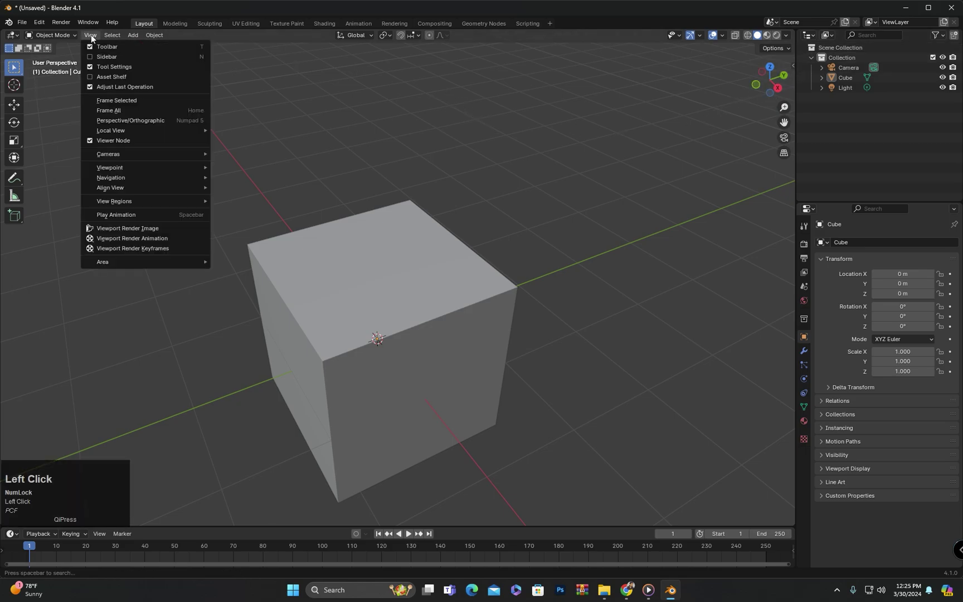
mouse_move(142, 170)
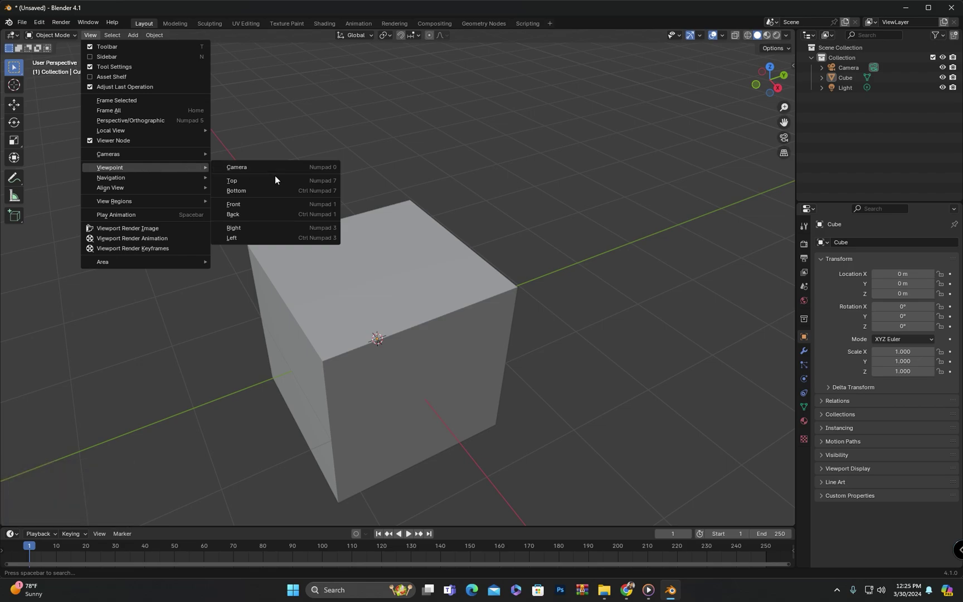
left_click(334, 181)
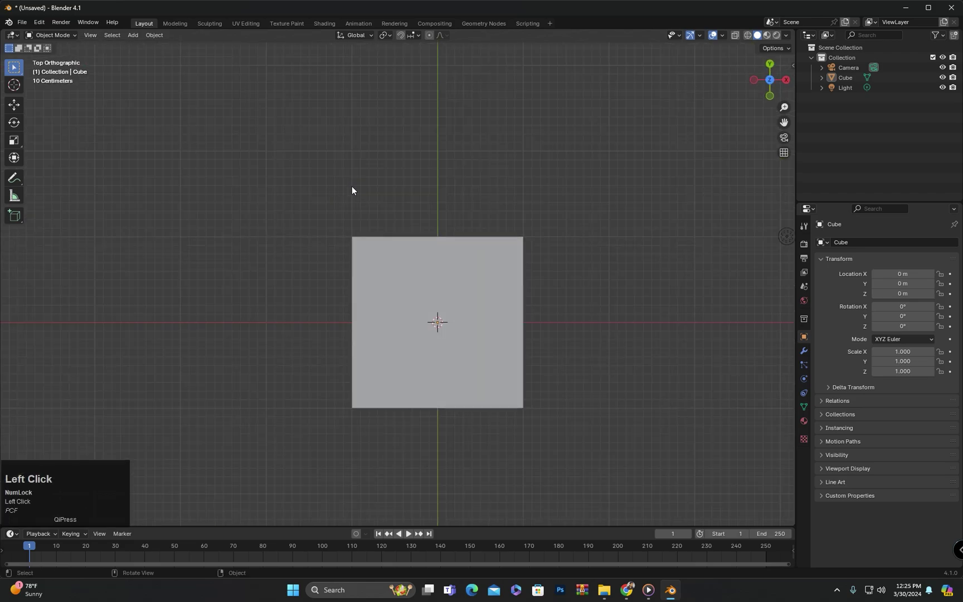
left_click(90, 34)
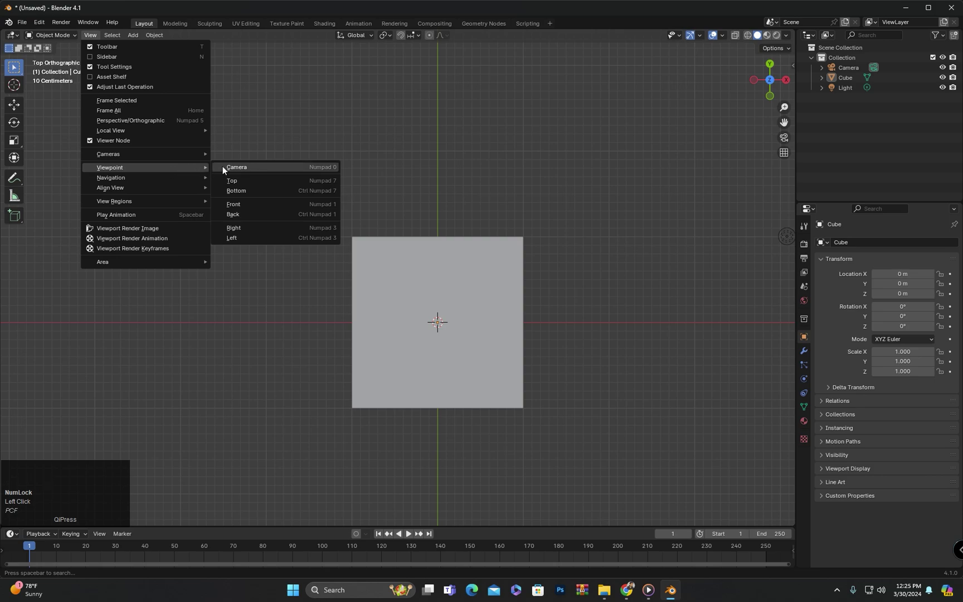
left_click(326, 228)
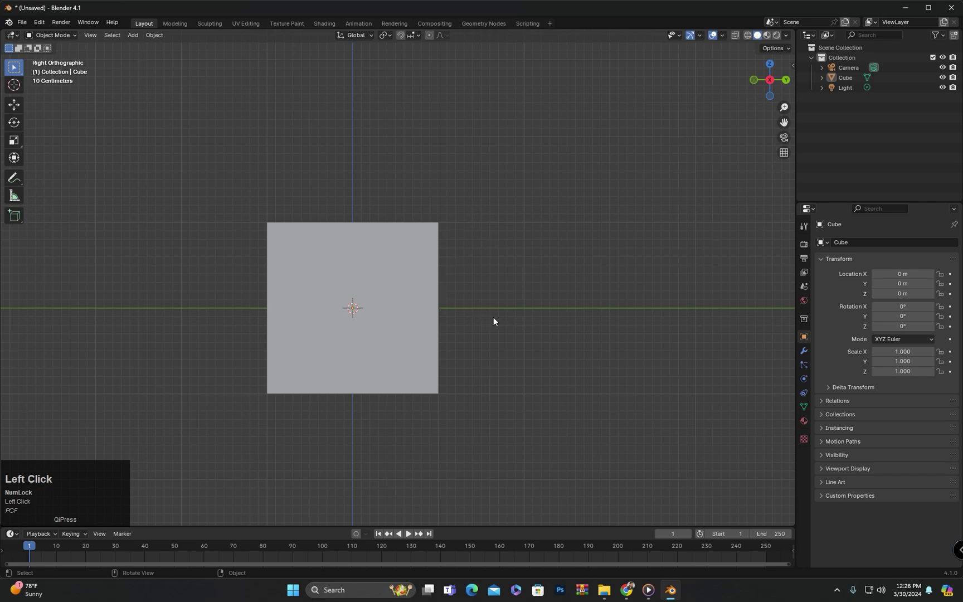
Cycle through the front, back, right, left, top and bottom orthographic viewpoints of the cube.
key("KP_1")
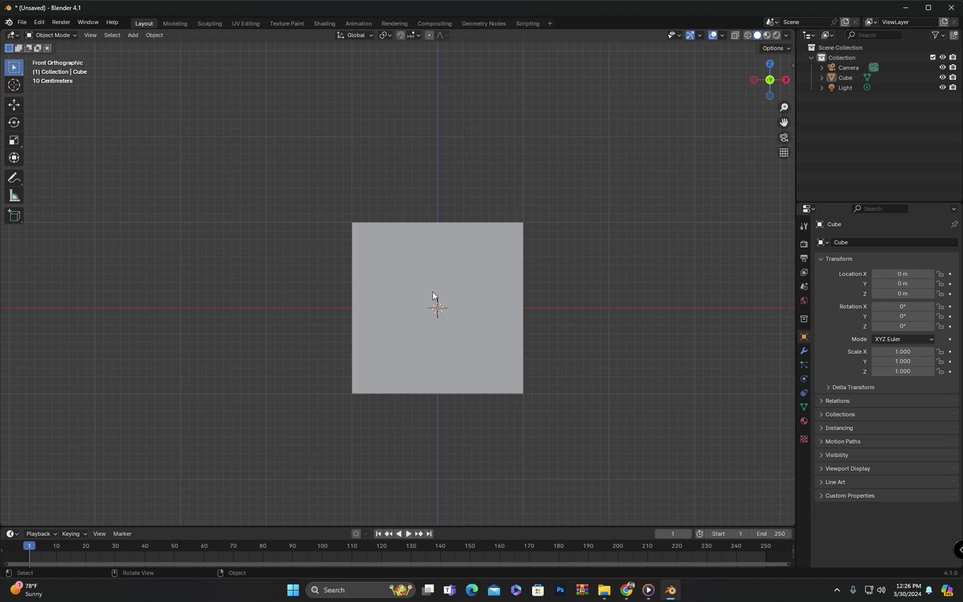
key("ctrl+KP_1")
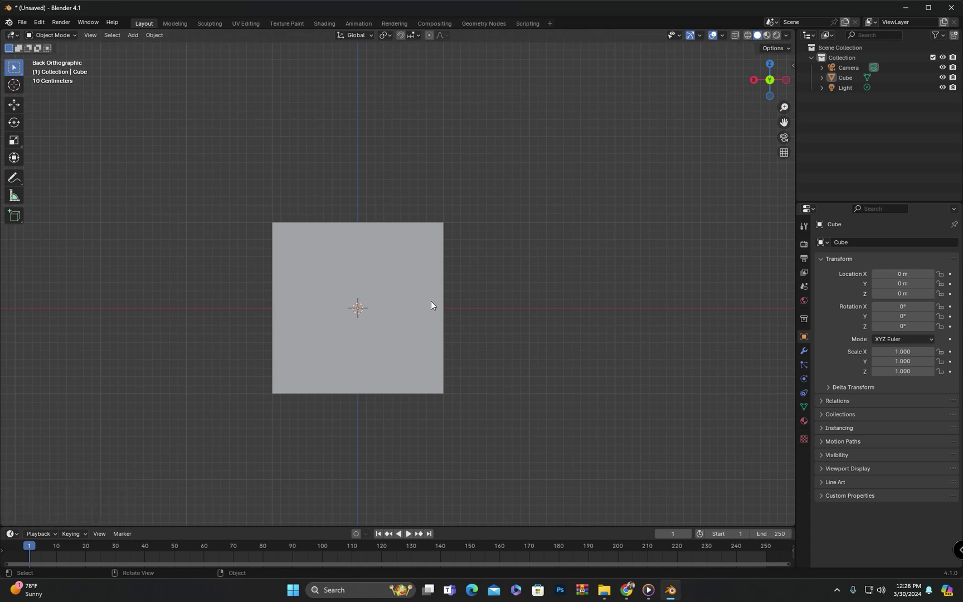
key("KP_3")
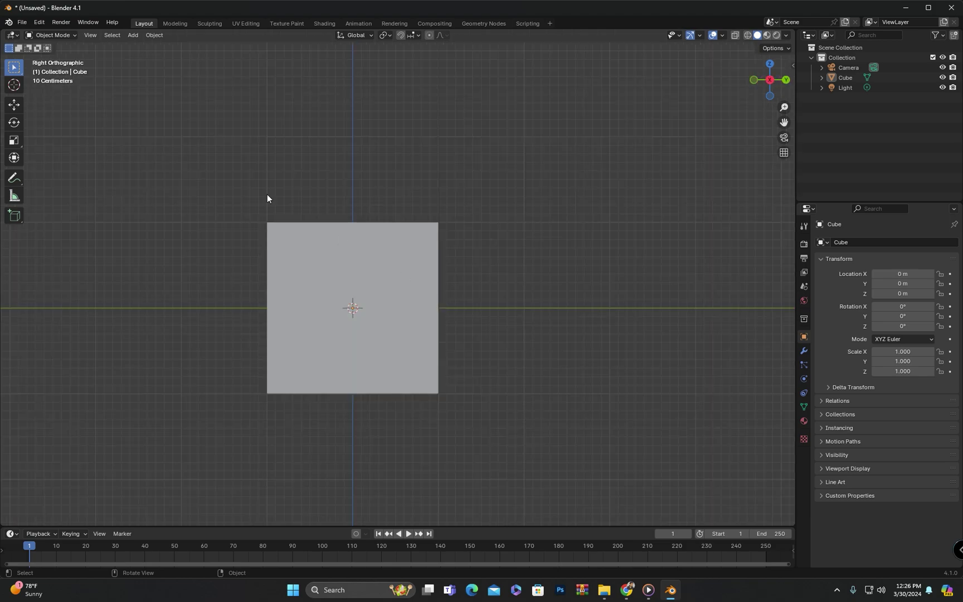
key("ctrl+KP_3")
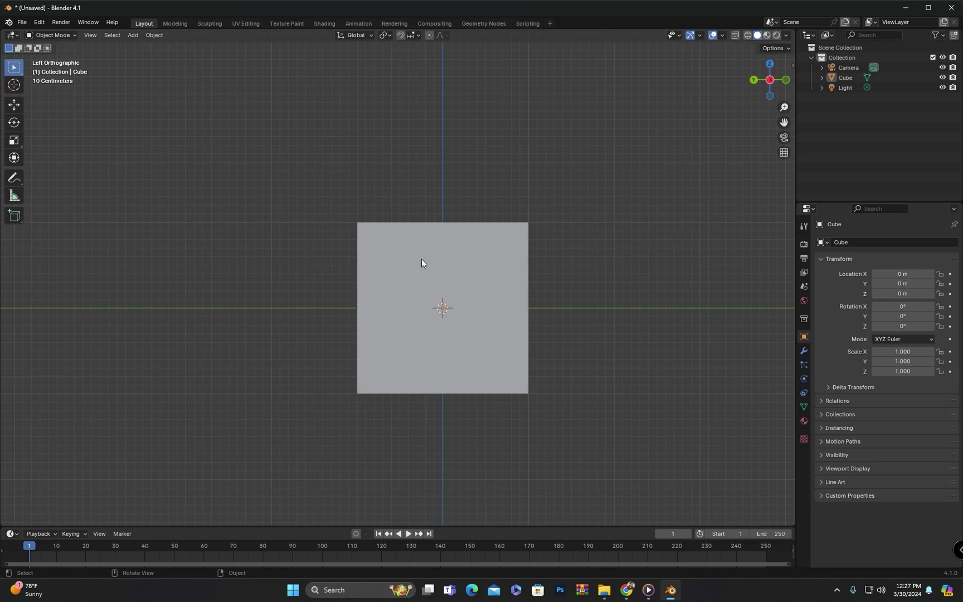
key("KP_7")
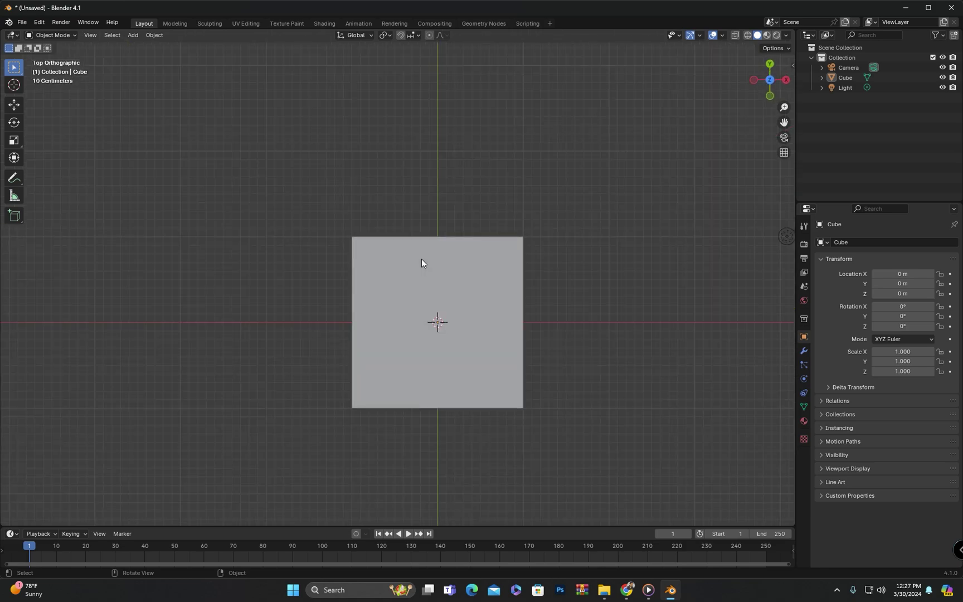
key("ctrl+KP_7")
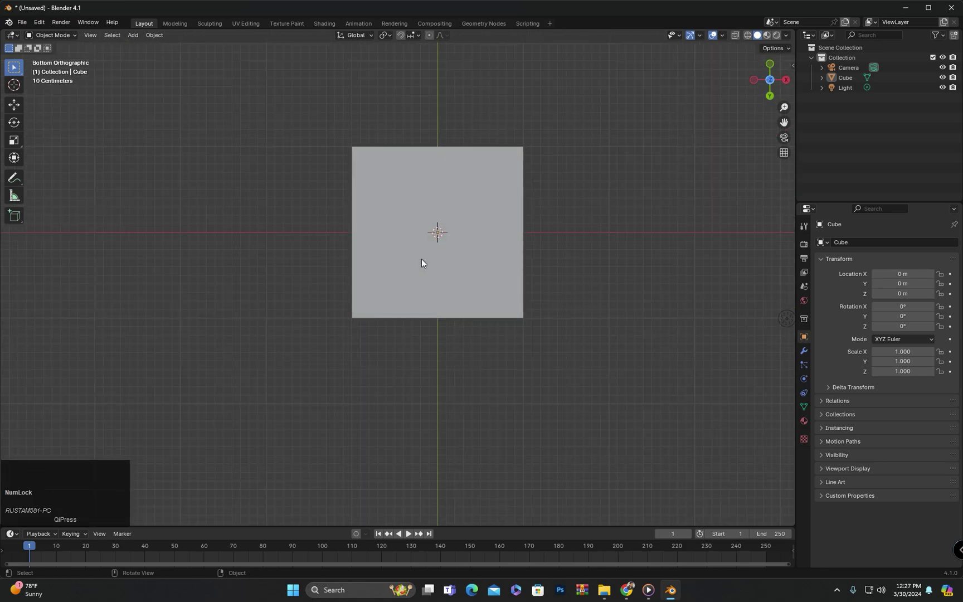
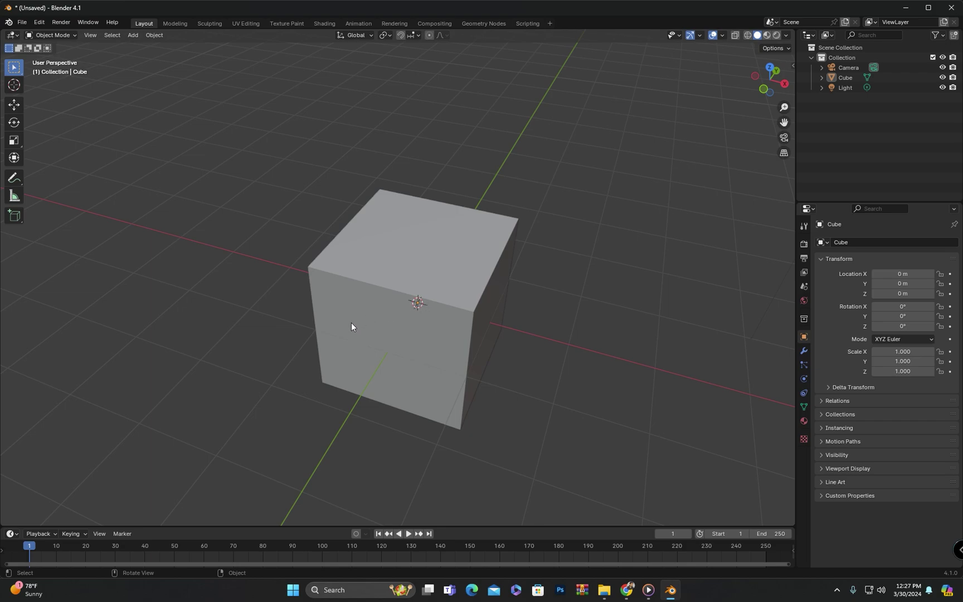
Select the camera object in a wider perspective view that shows it beside the cube.
left_click(85, 34)
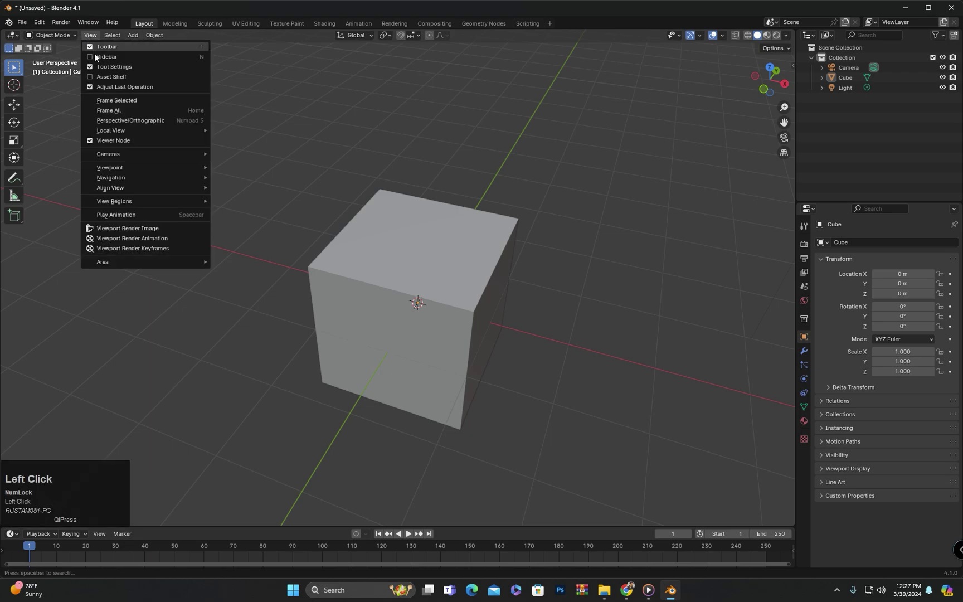
mouse_move(129, 156)
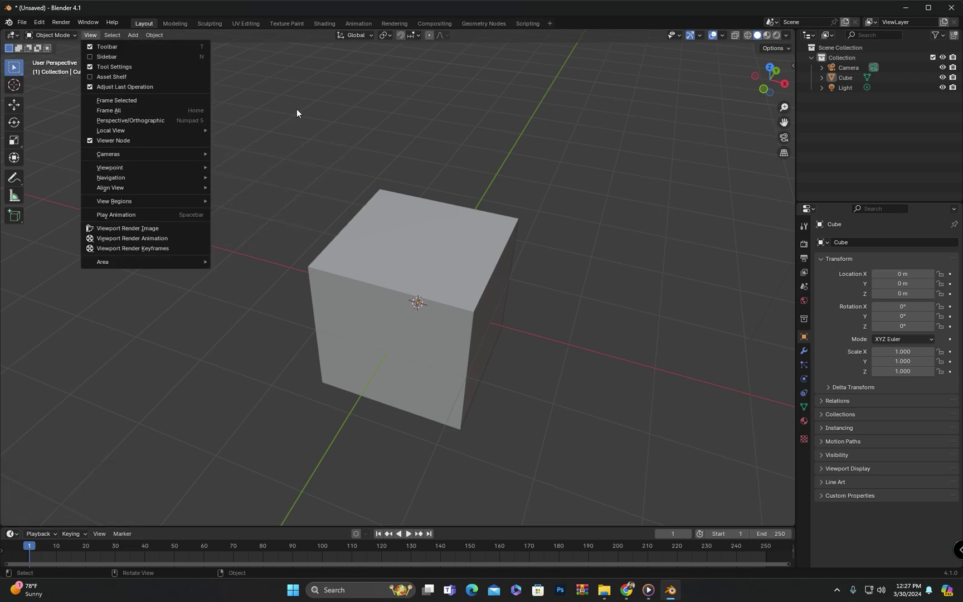
scroll(283, 128, "down", 8)
middle_click_drag(283, 130, 224, 173)
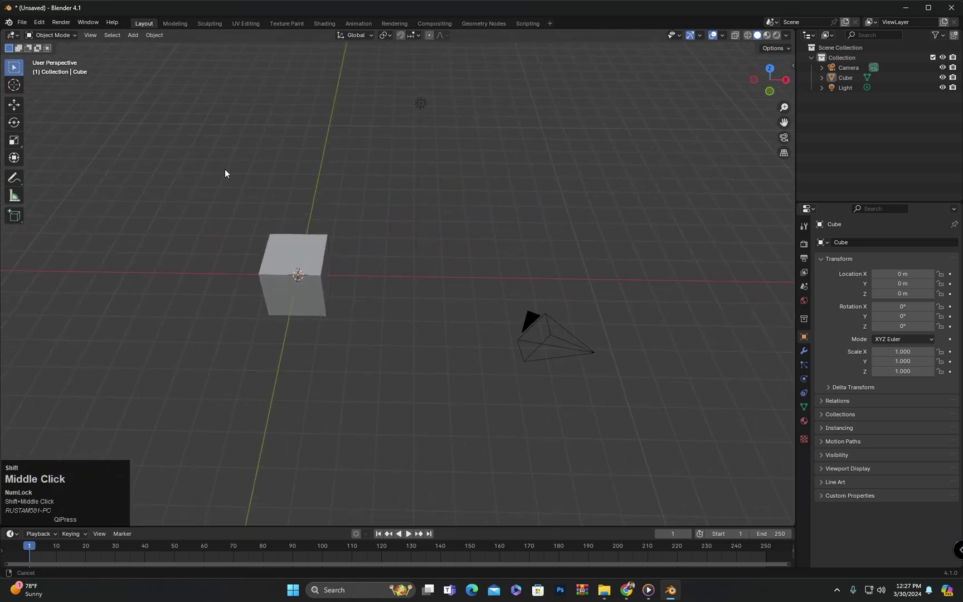
left_click(531, 323)
middle_click_drag(531, 323, 529, 234)
middle_click_drag(577, 257, 564, 246)
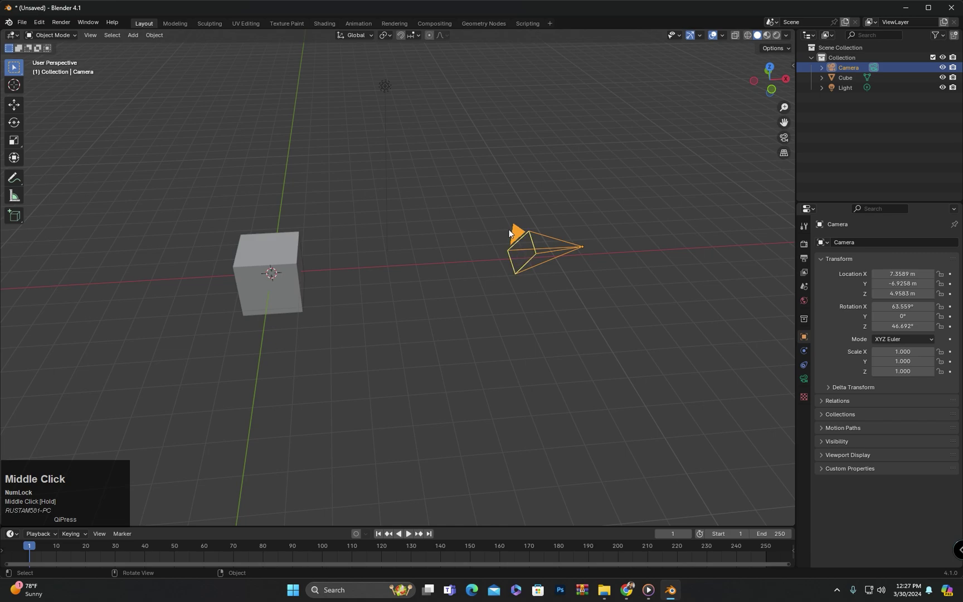
Look at the cube through the Camera viewpoint and return to a free perspective view.
left_click(89, 35)
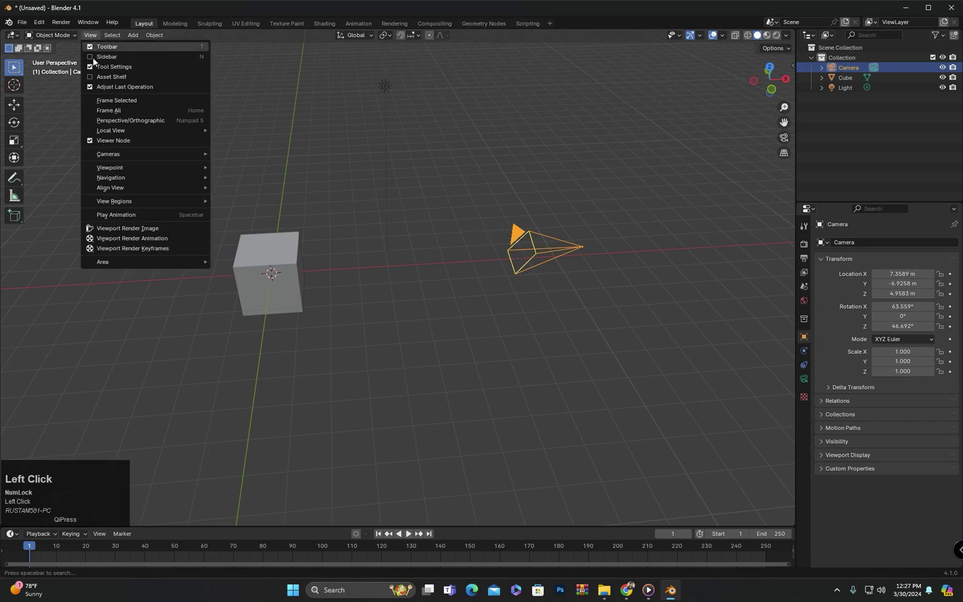
mouse_move(151, 169)
left_click(243, 168)
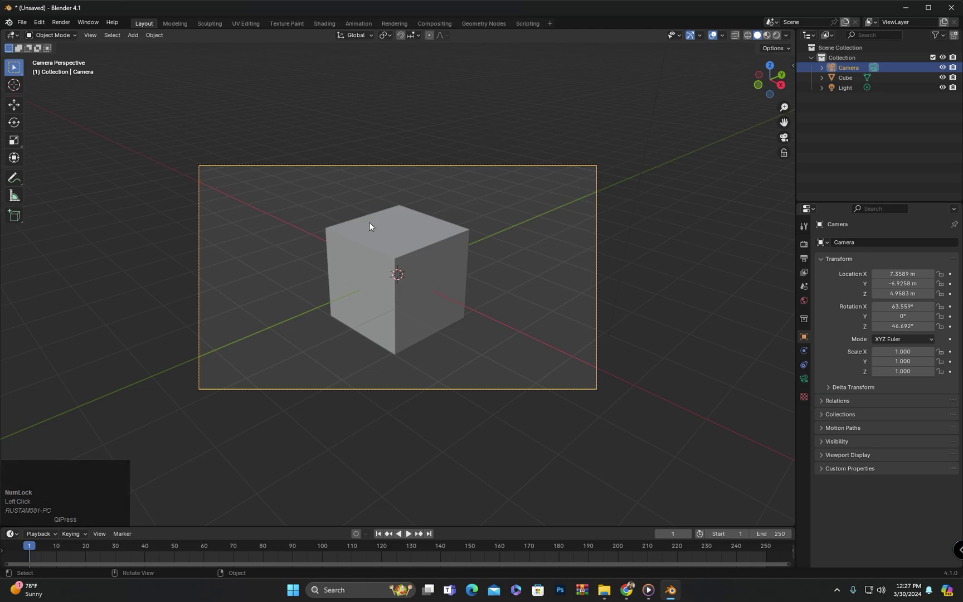
scroll(381, 226, "up", 3)
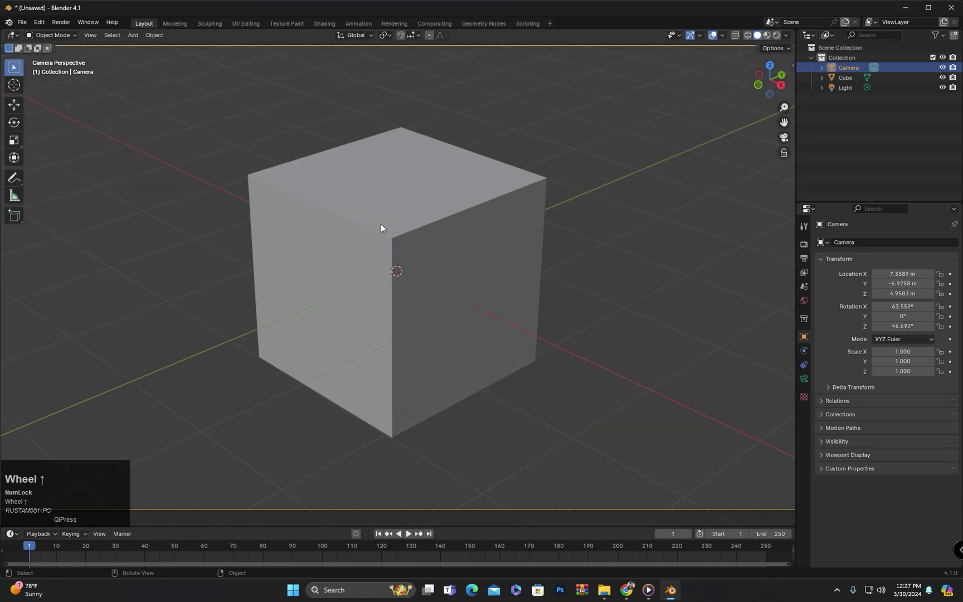
scroll(396, 150, "down", 1)
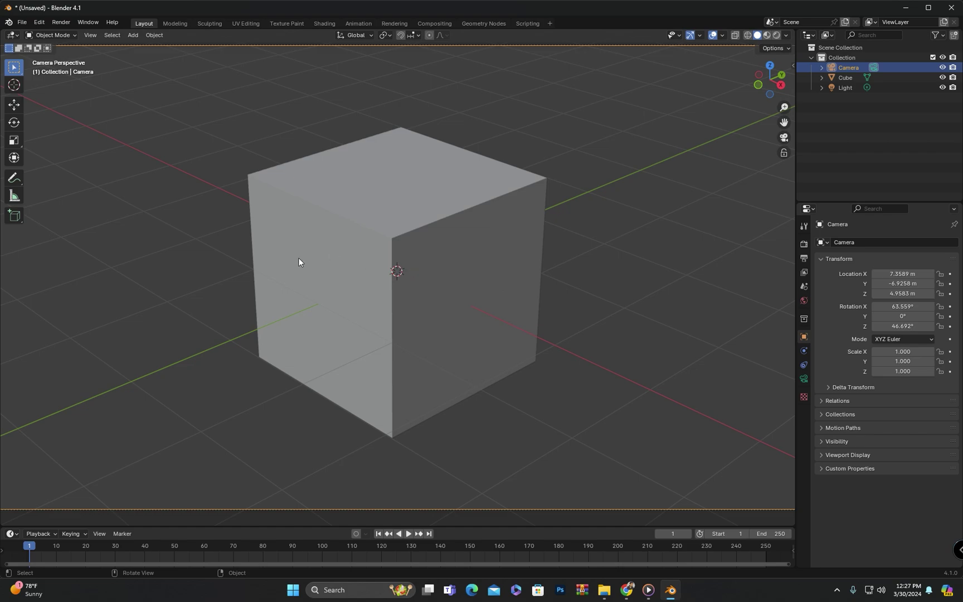
scroll(285, 253, "down", 3)
middle_click_drag(252, 205, 295, 228)
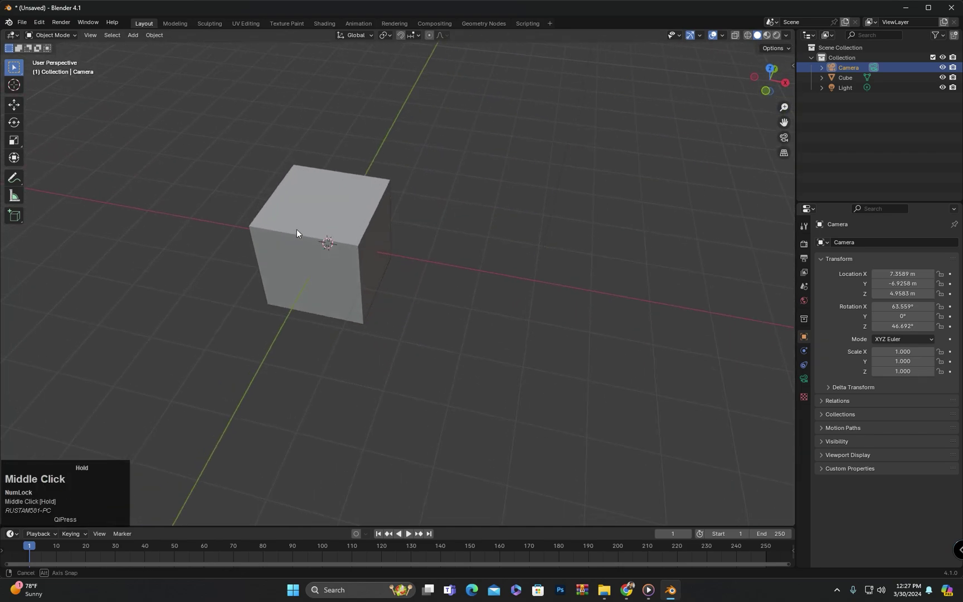
Switch back to the camera view and enlarge the camera frame around the cube.
left_click(96, 37)
mouse_move(130, 164)
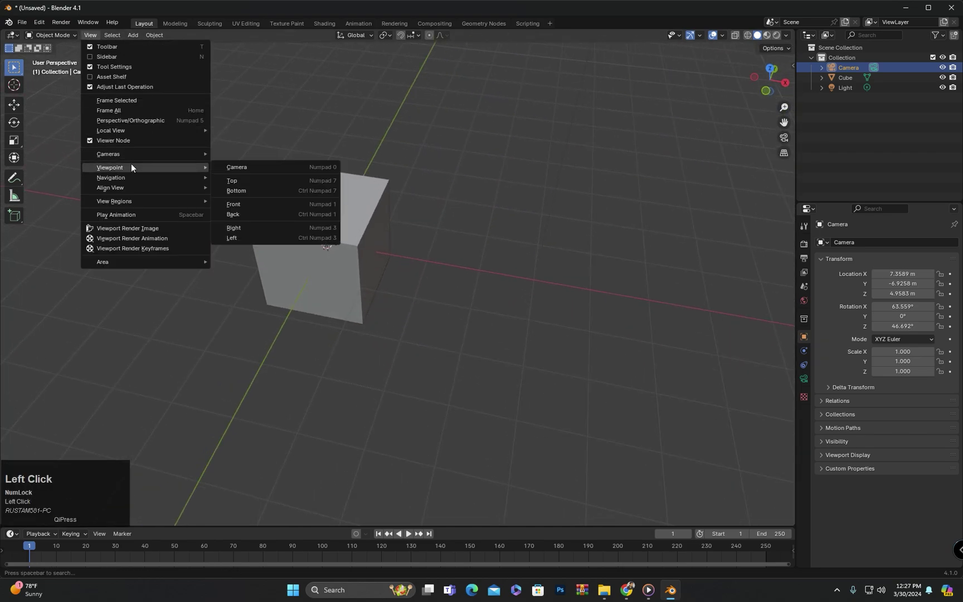
left_click(324, 169)
middle_click_drag(281, 123, 293, 141)
key("KP_0")
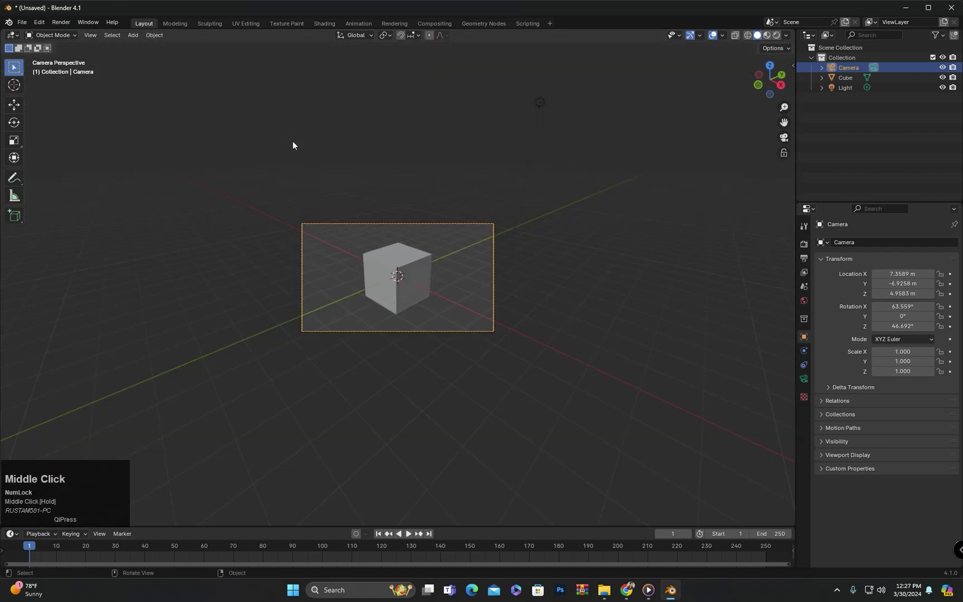
scroll(397, 245, "up", 3)
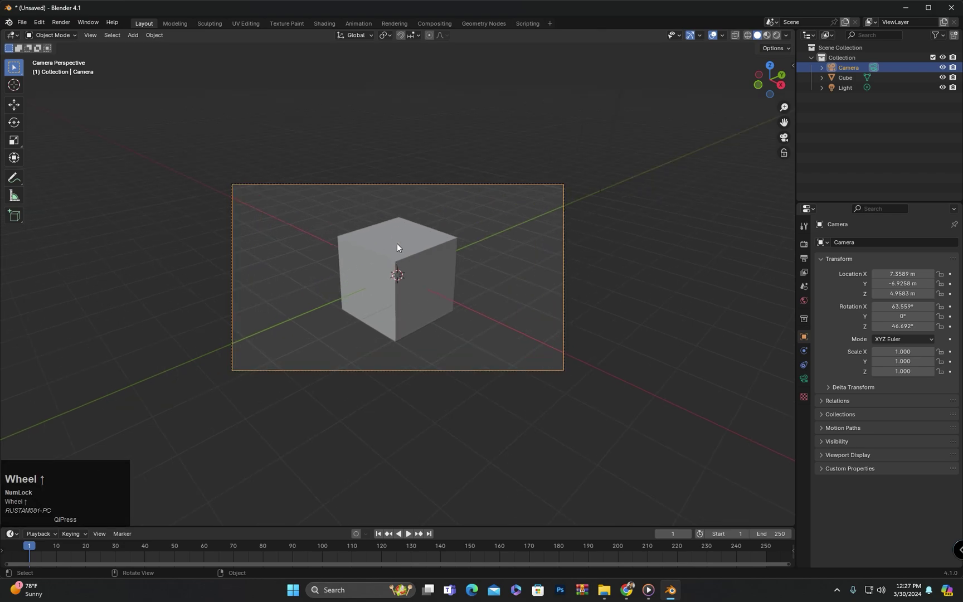
scroll(396, 245, "up", 2)
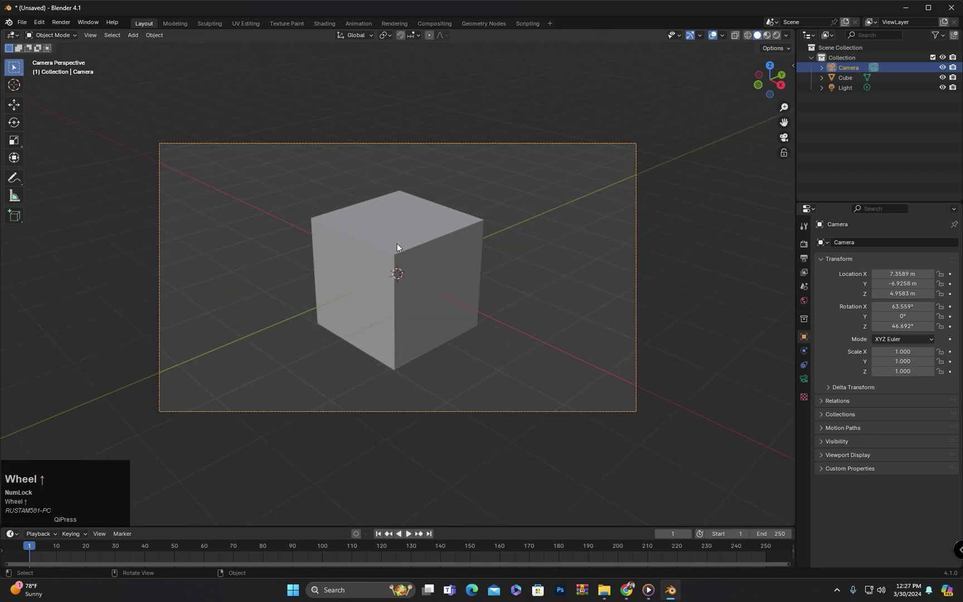
scroll(397, 248, "up", 1)
Deselect the camera and look through it once more before returning to an angled perspective close-up of the cube.
middle_click_drag(139, 56, 164, 85)
left_click(354, 124)
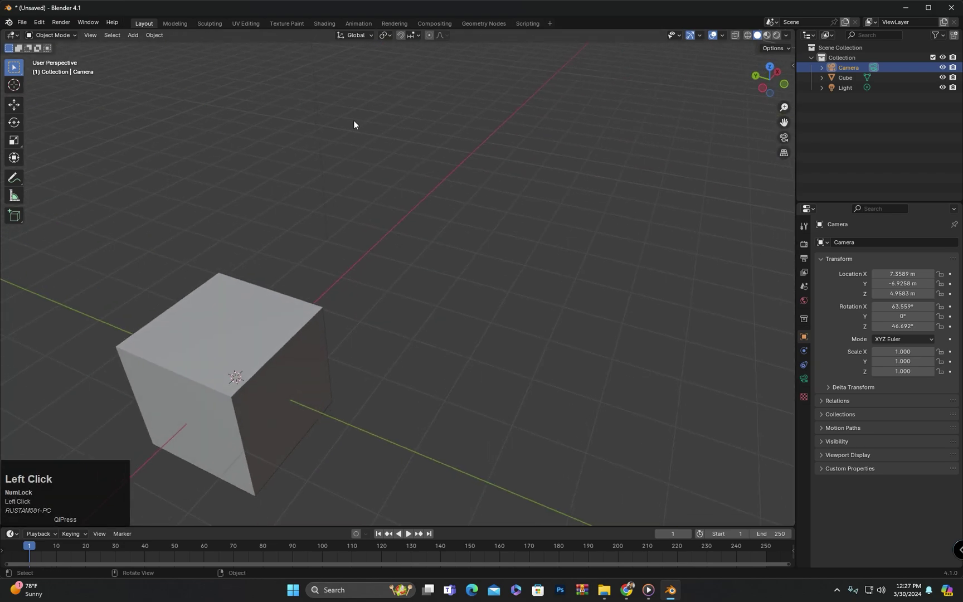
key("KP_0")
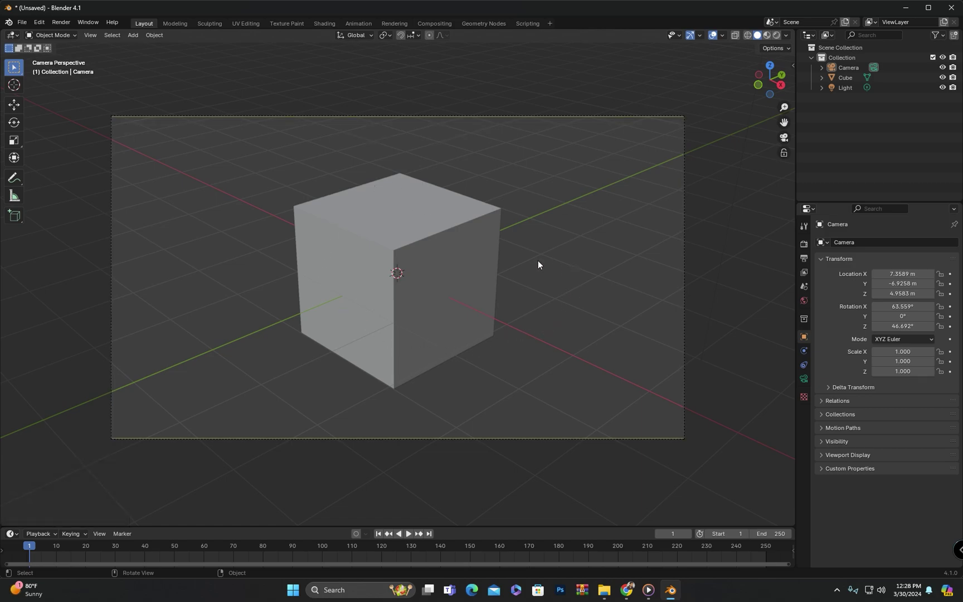
middle_click_drag(441, 225, 509, 257)
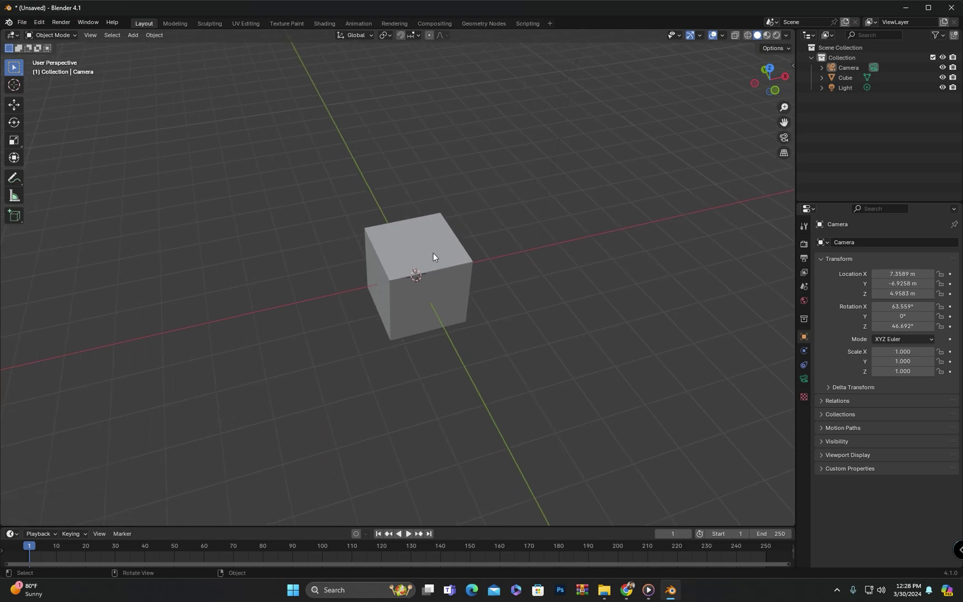
scroll(331, 336, "down", 3)
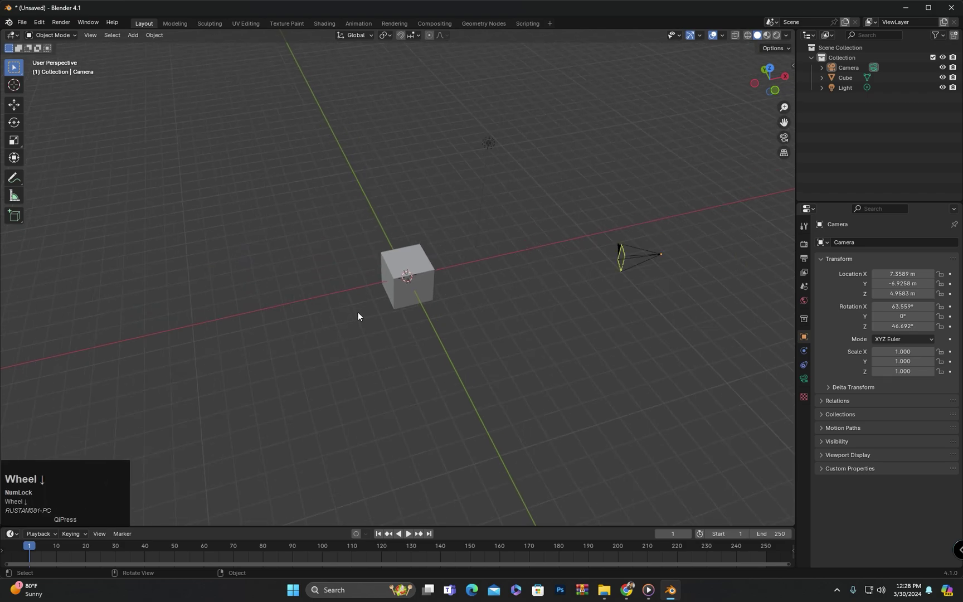
scroll(357, 285, "up", 4)
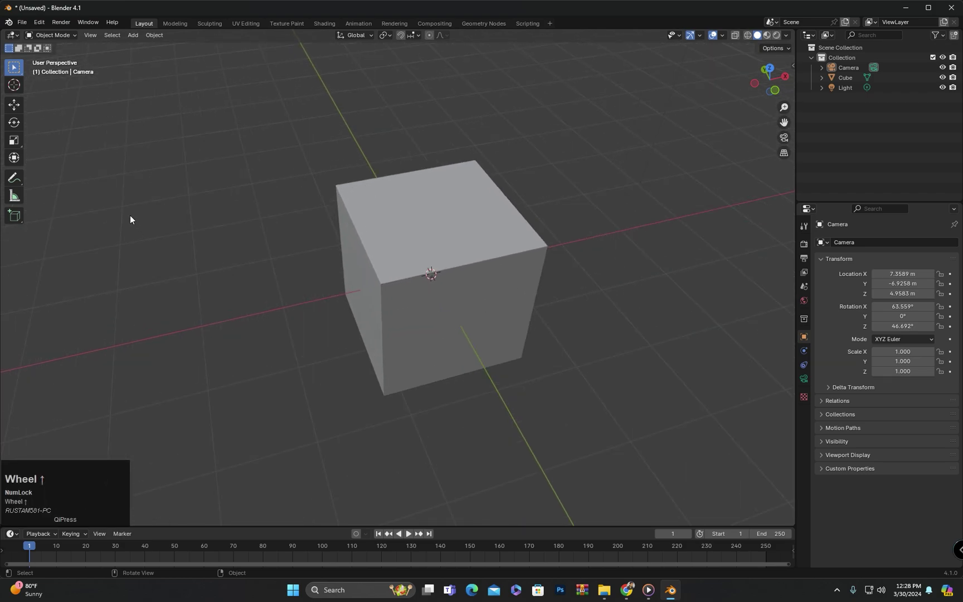
Zoom in and out on the cube with the pointer at different places to see where zooming is centred.
scroll(130, 218, "down", 1)
scroll(698, 136, "down", 1)
scroll(714, 121, "up", 5)
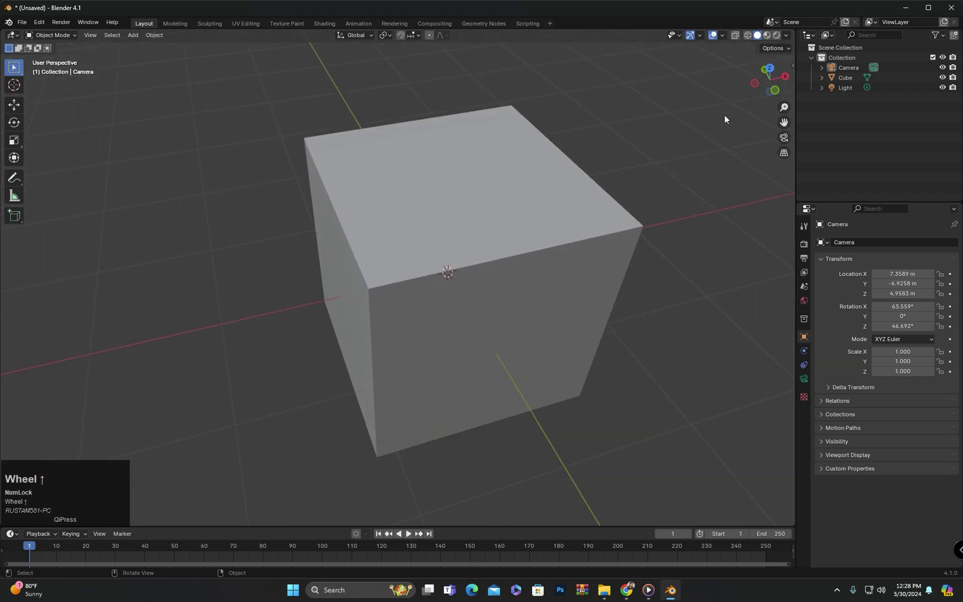
scroll(726, 118, "down", 2)
scroll(725, 119, "down", 3)
scroll(719, 132, "up", 6)
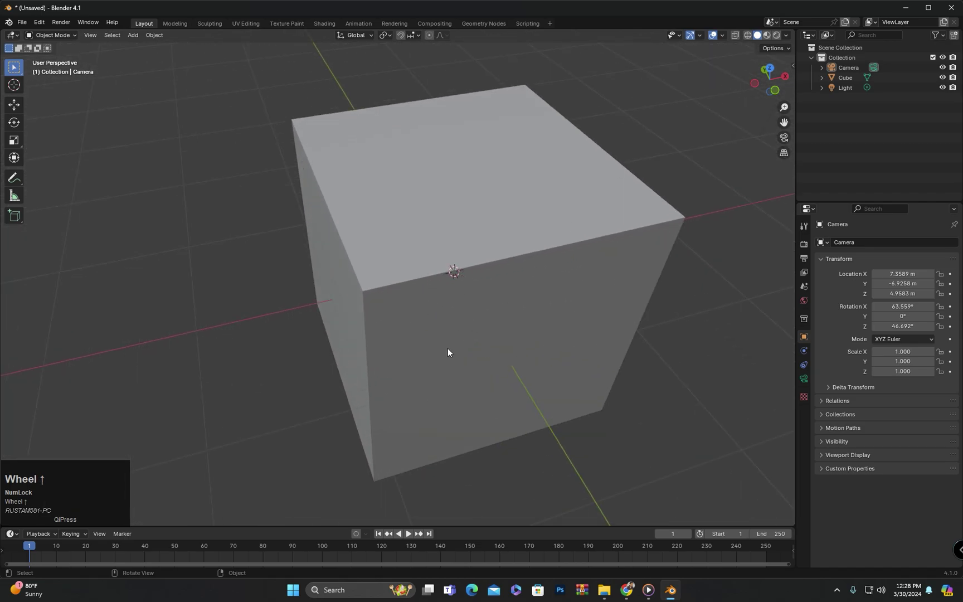
scroll(447, 348, "down", 6)
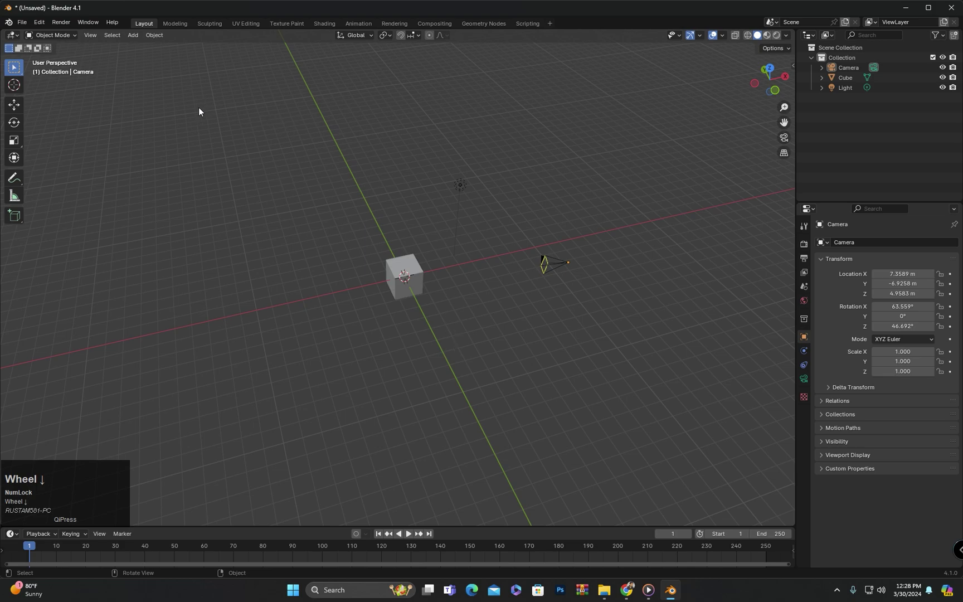
scroll(55, 108, "up", 6)
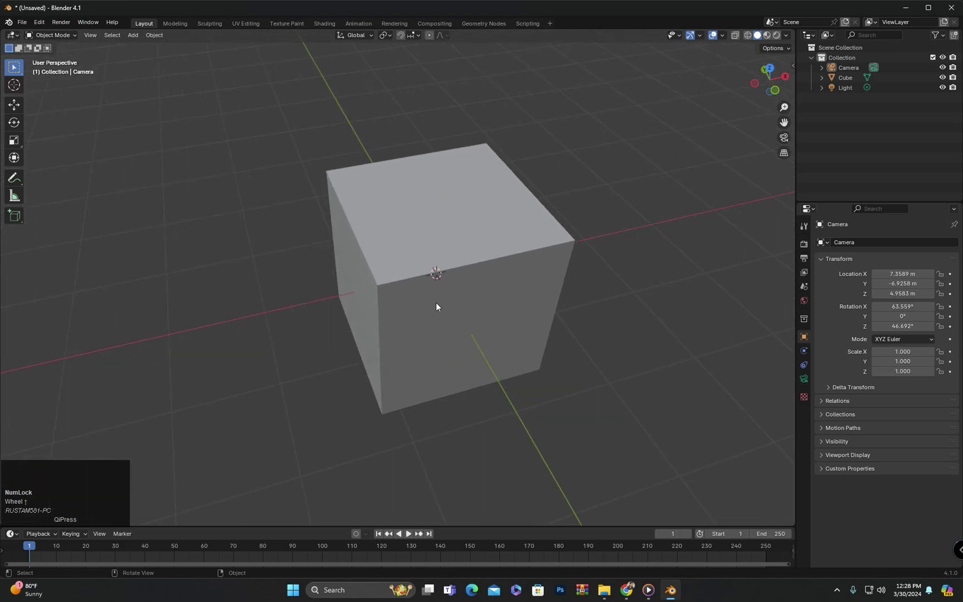
scroll(436, 304, "down", 6)
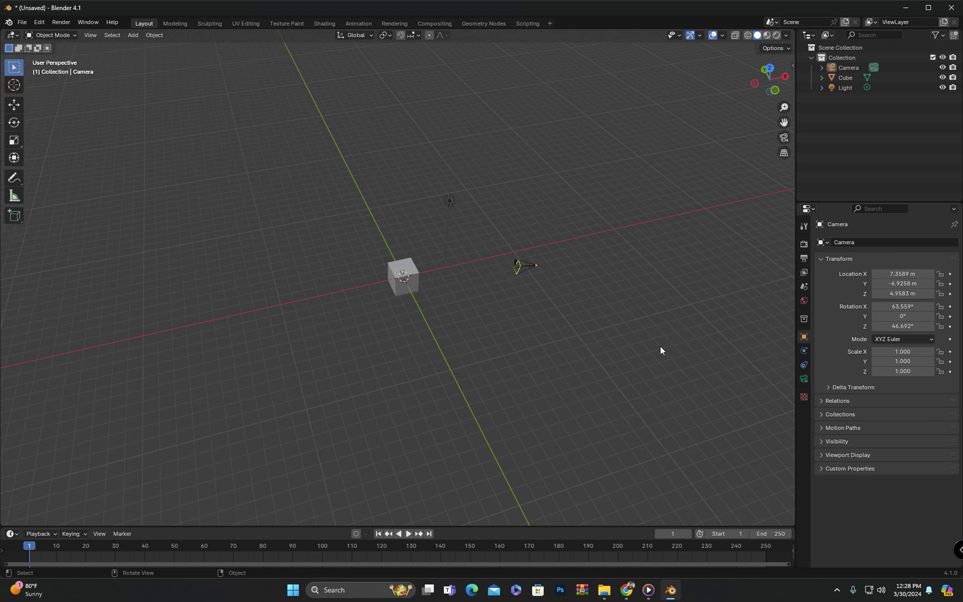
scroll(660, 347, "up", 3)
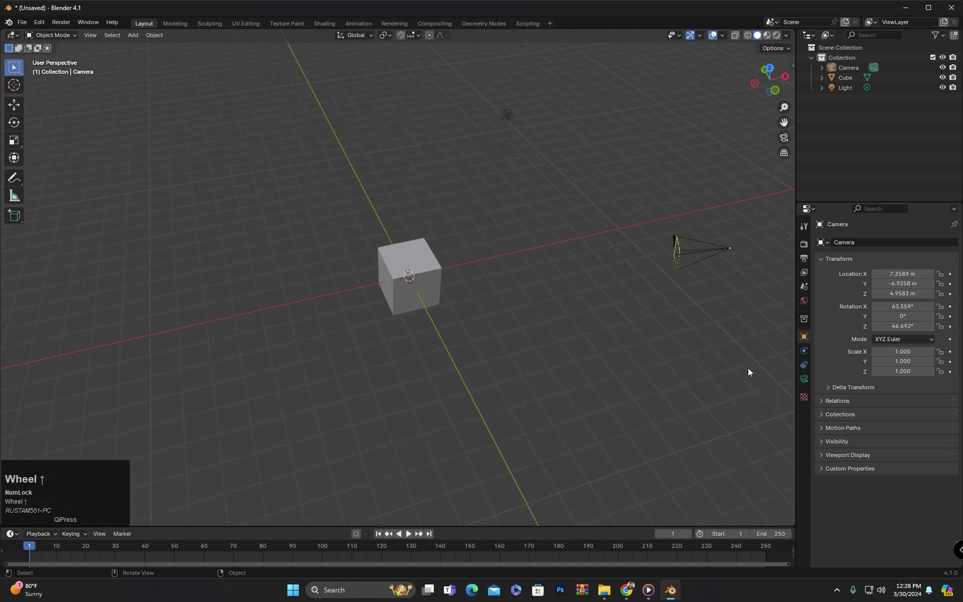
scroll(692, 379, "down", 3)
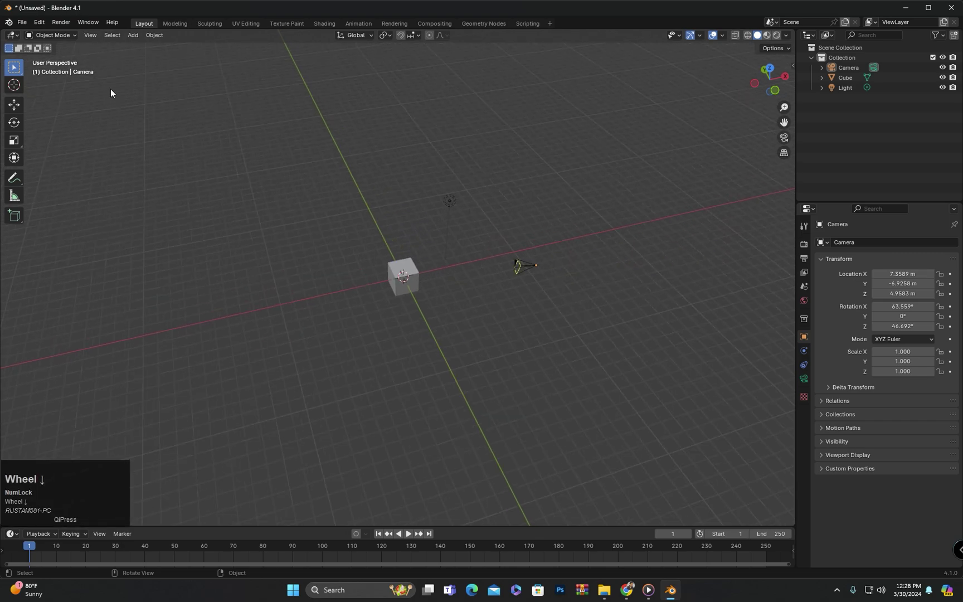
Enable Zoom to Mouse Position in the Navigation preferences and close the preferences window.
left_click(33, 21)
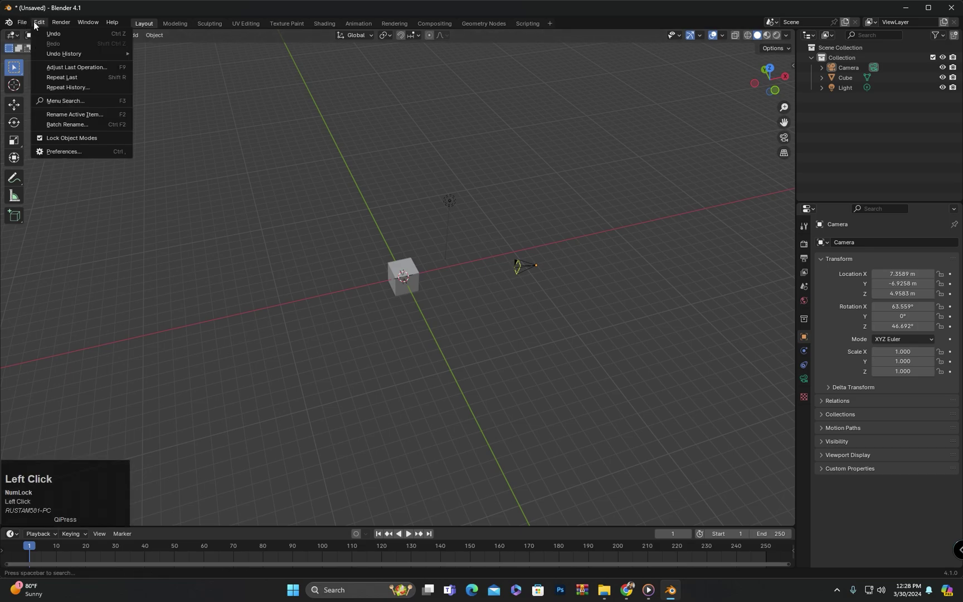
left_click(64, 151)
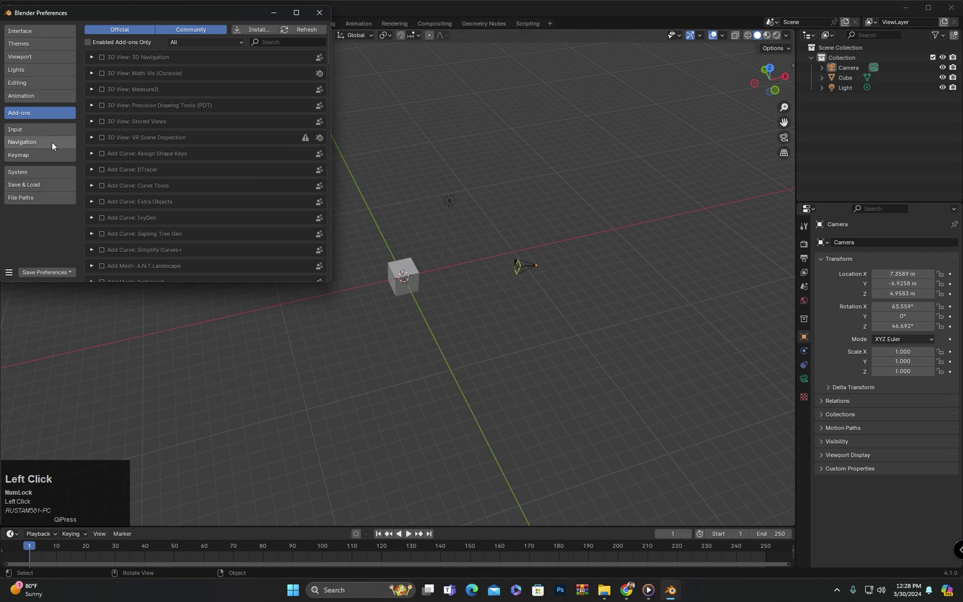
left_click(52, 142)
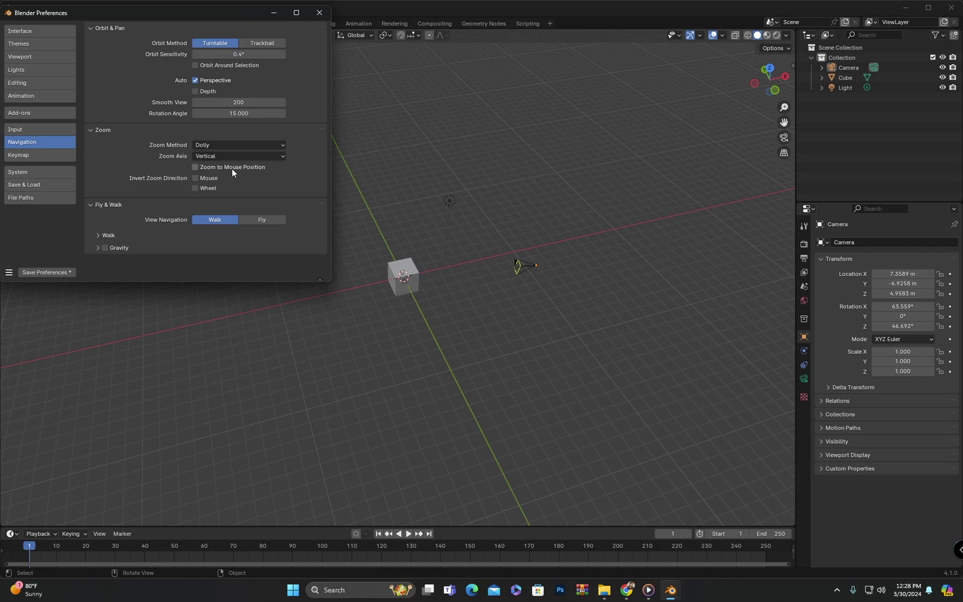
left_click(195, 167)
left_click(319, 12)
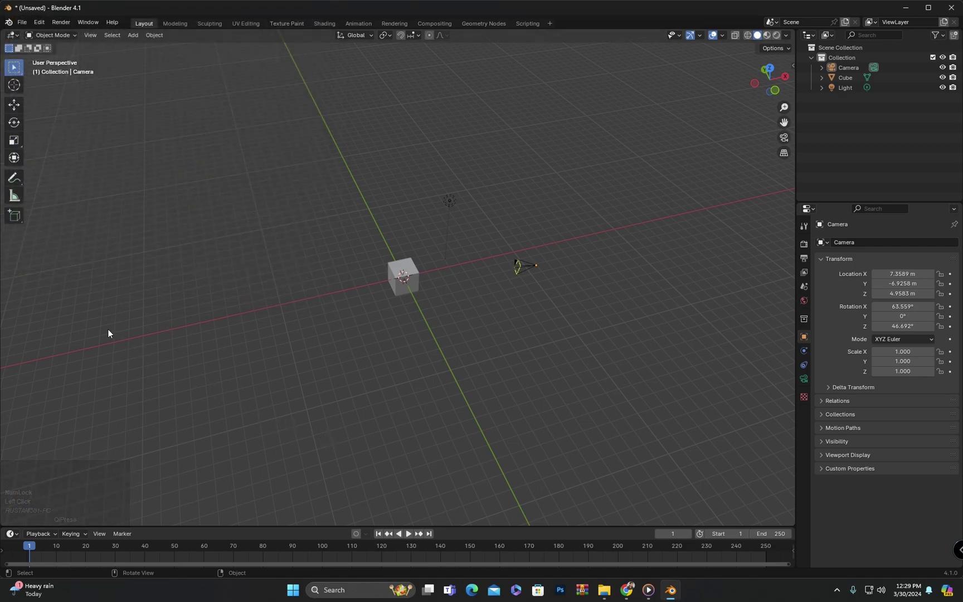
Test zooming toward the pointer by zooming in and out at several different spots around the scene.
scroll(109, 331, "up", 6)
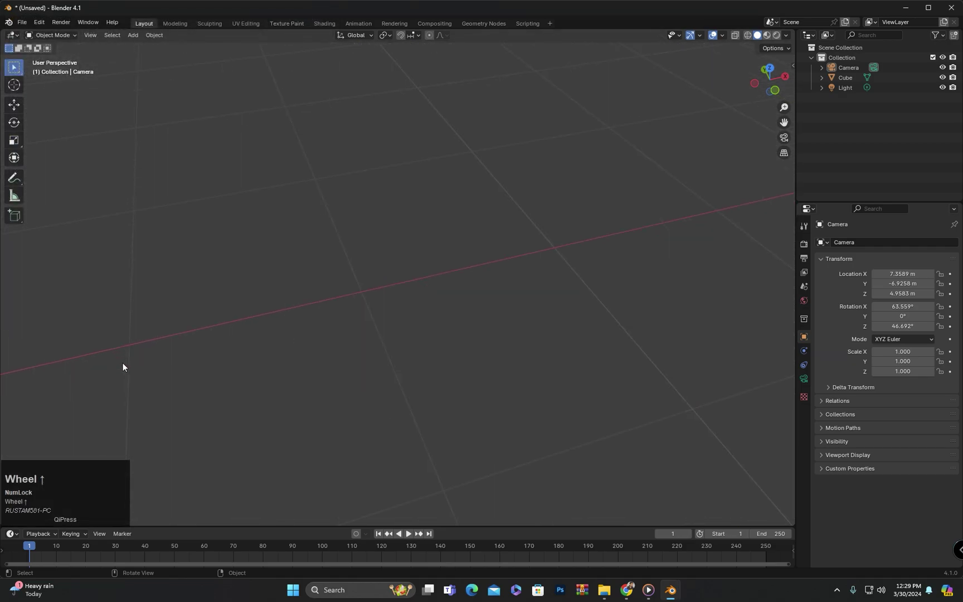
scroll(132, 347, "down", 2)
scroll(133, 352, "down", 5)
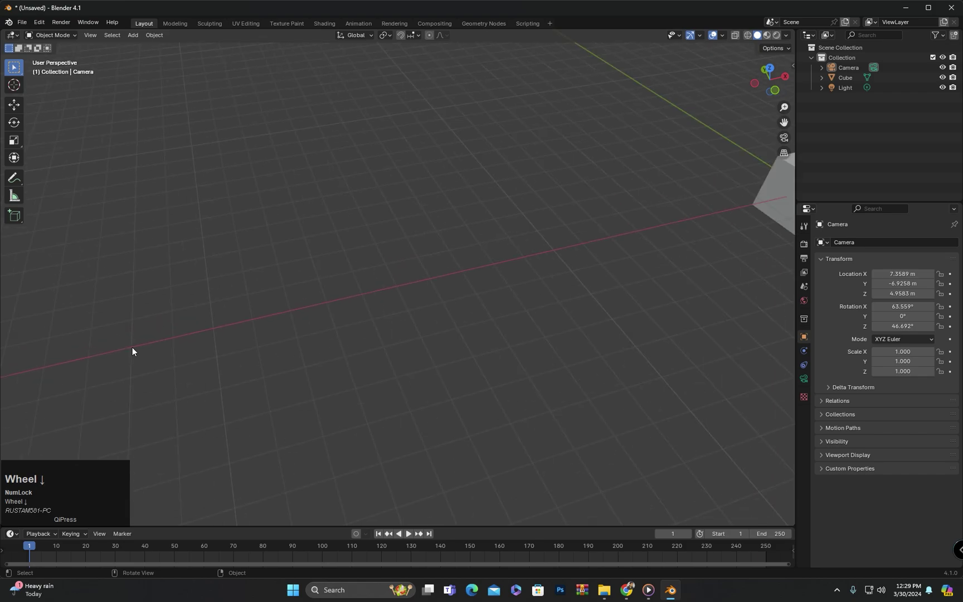
scroll(132, 352, "down", 1)
scroll(701, 88, "up", 4)
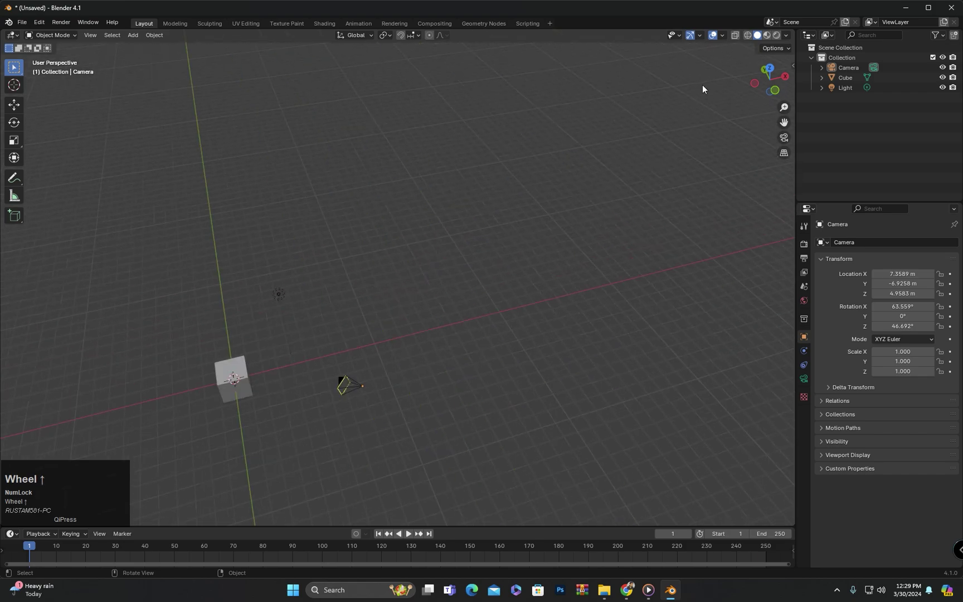
scroll(672, 102, "down", 3)
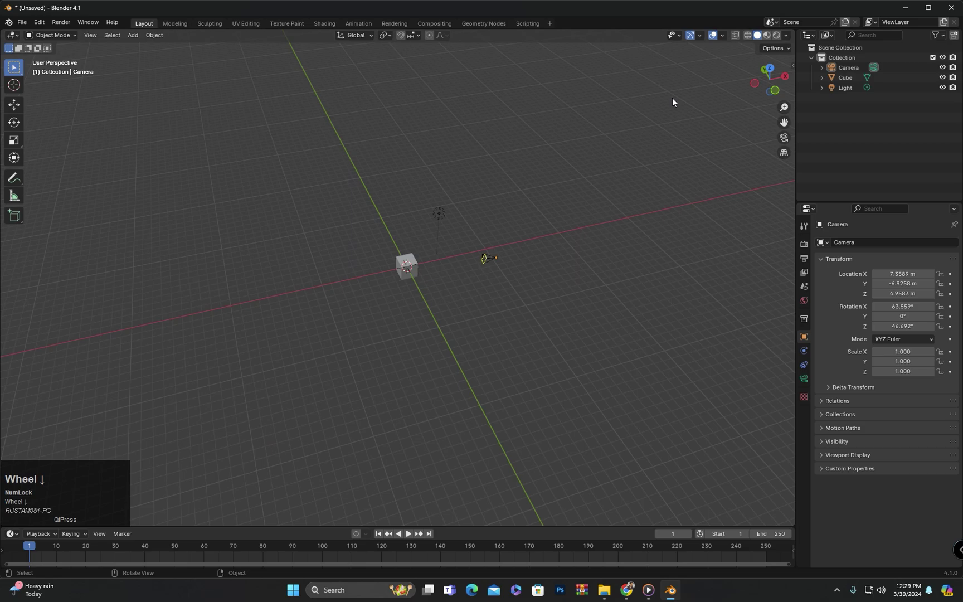
scroll(412, 268, "up", 6)
scroll(361, 209, "down", 6)
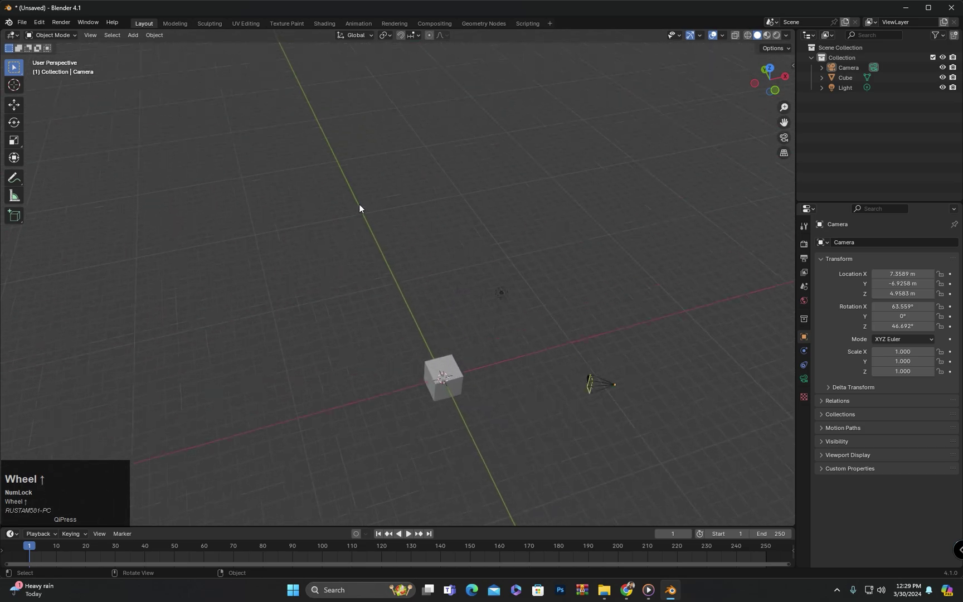
scroll(584, 370, "up", 3)
scroll(547, 361, "down", 3)
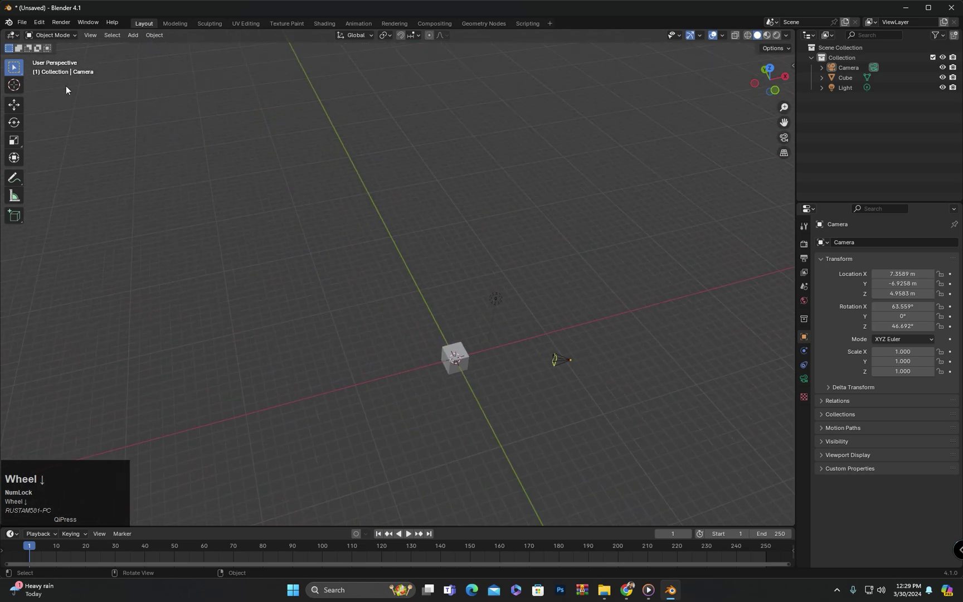
Reopen the Navigation preferences and return focus to the scene, leaving the preferences window open.
left_click(39, 23)
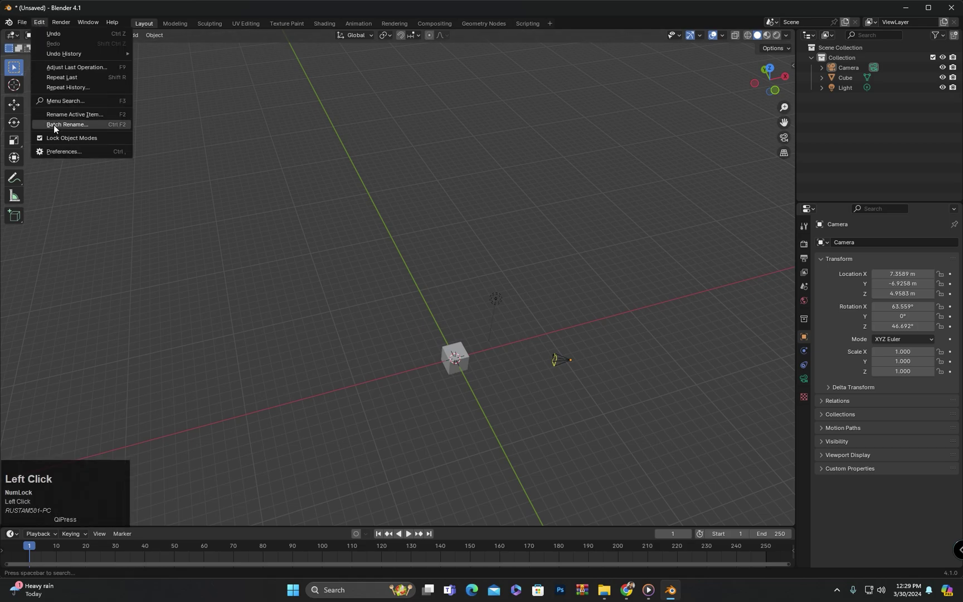
left_click(70, 153)
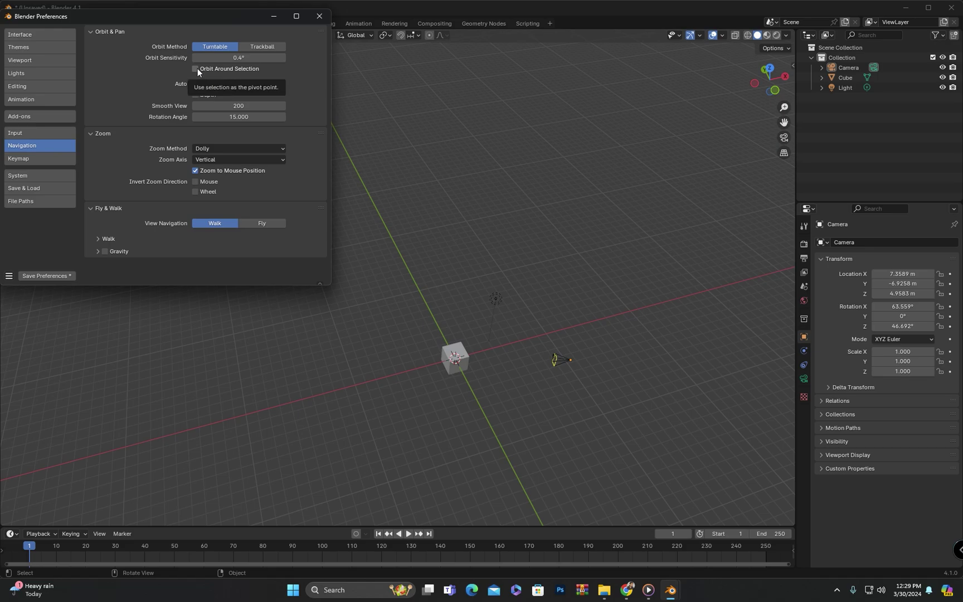
left_click(535, 209)
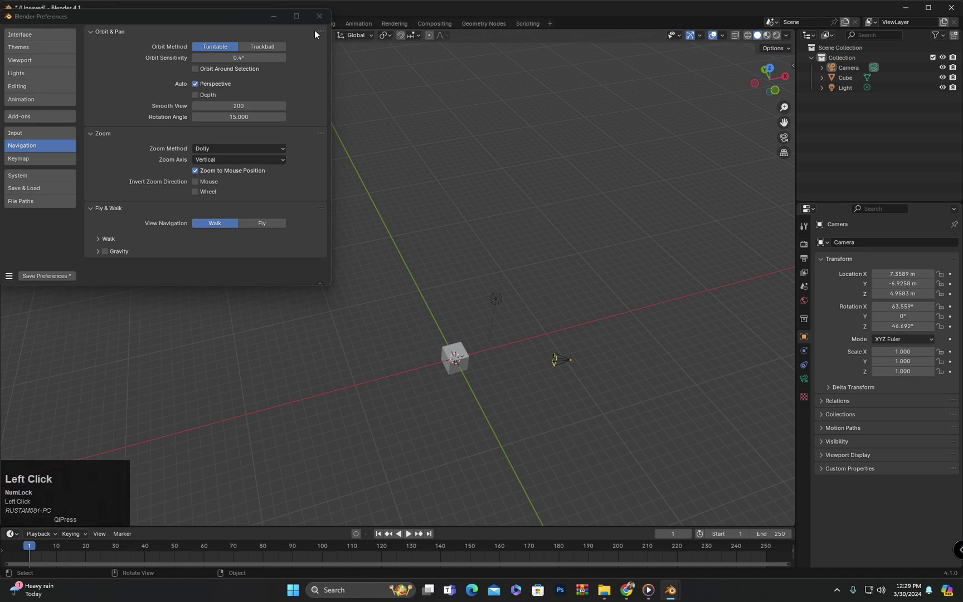
Move the cube away from the world origin to about X 27.5 m, Y -3.8 m, Z 5.6 m and deselect it.
left_click(463, 348)
key("w")
key("g")
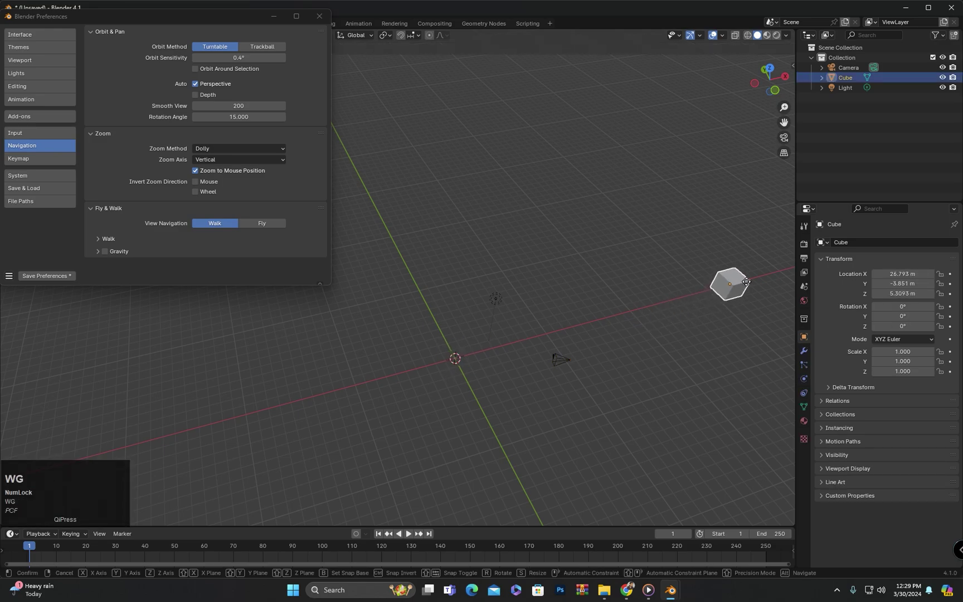
left_click(518, 276)
left_click(716, 277)
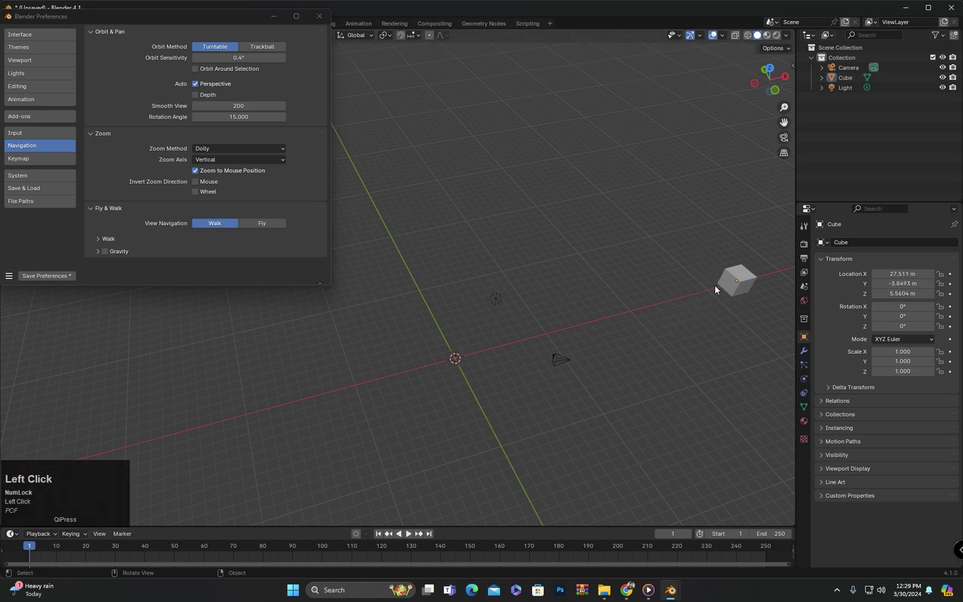
Turn on Orbit Around Selection, select the moved cube and orbit the view around it.
middle_click_drag(401, 331, 428, 337)
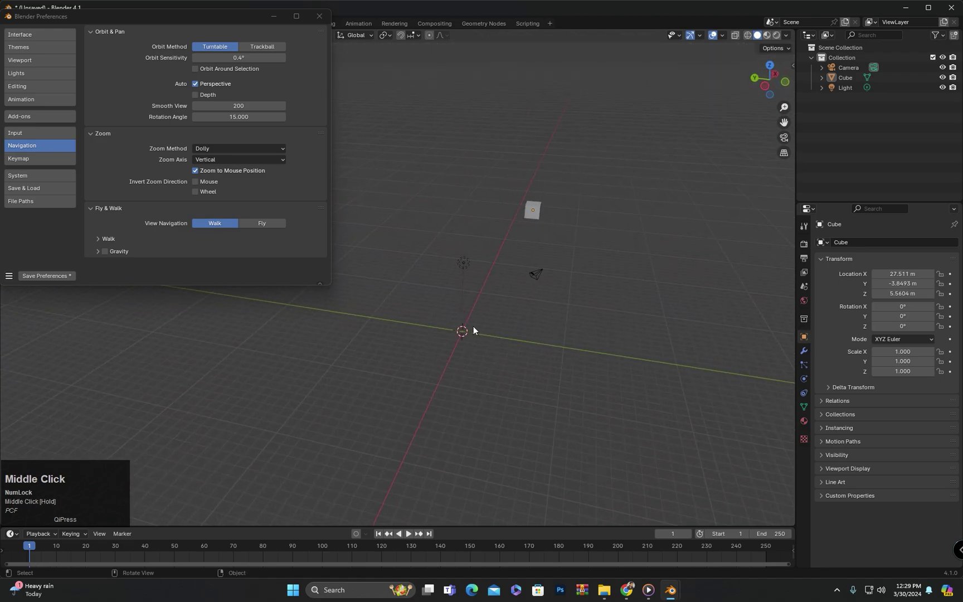
middle_click_drag(478, 360, 429, 366)
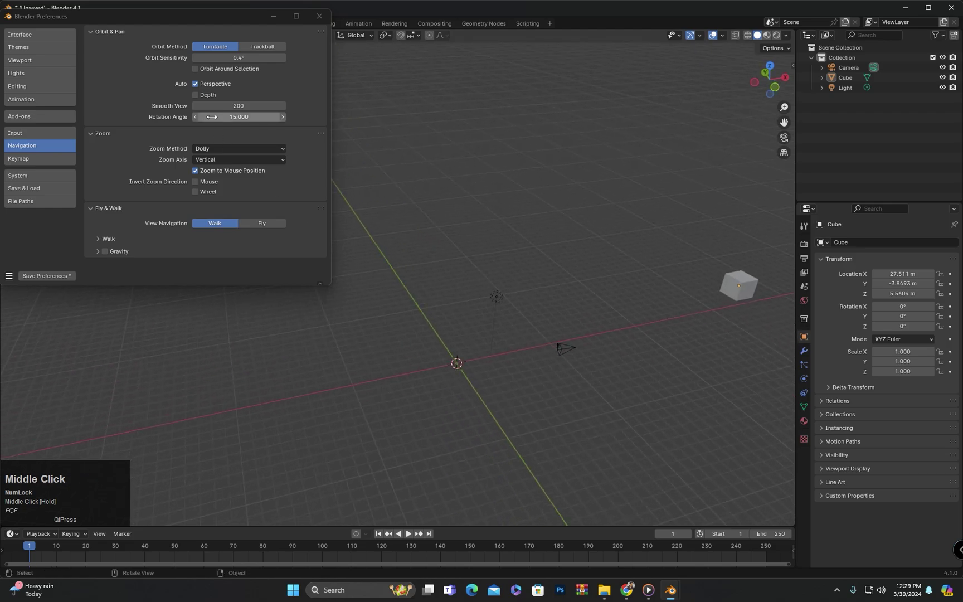
left_click(198, 70)
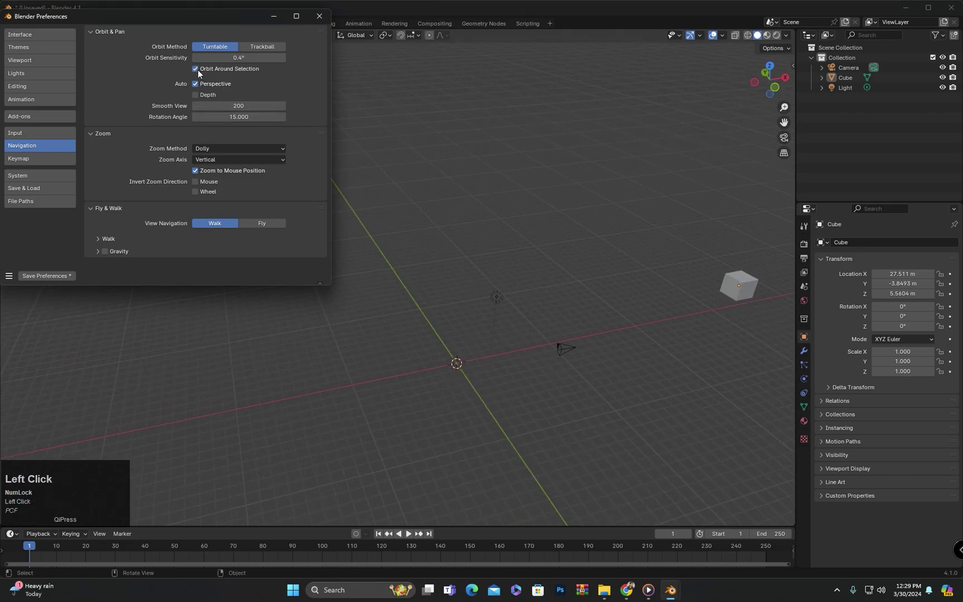
left_click(741, 285)
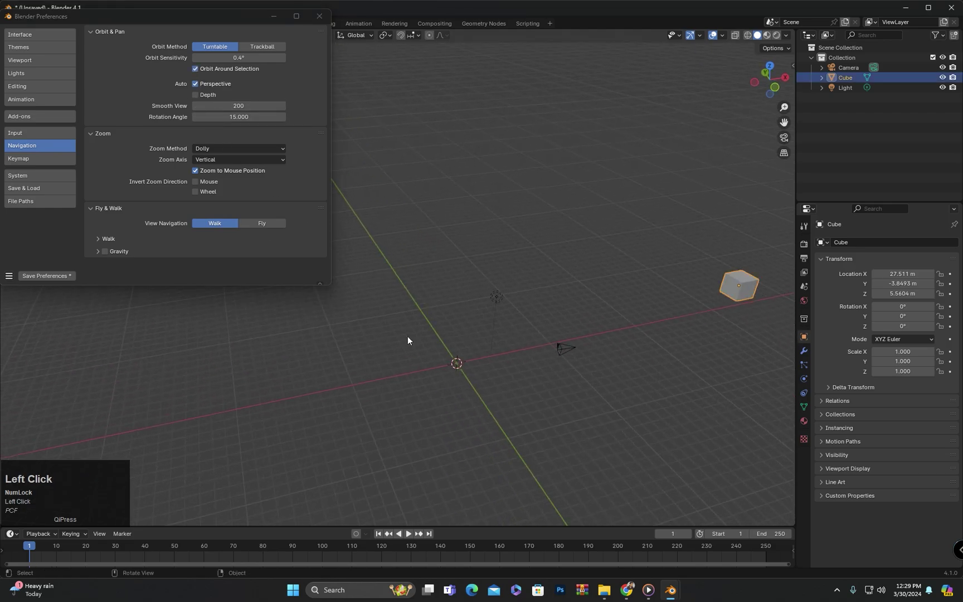
middle_click_drag(305, 368, 435, 286)
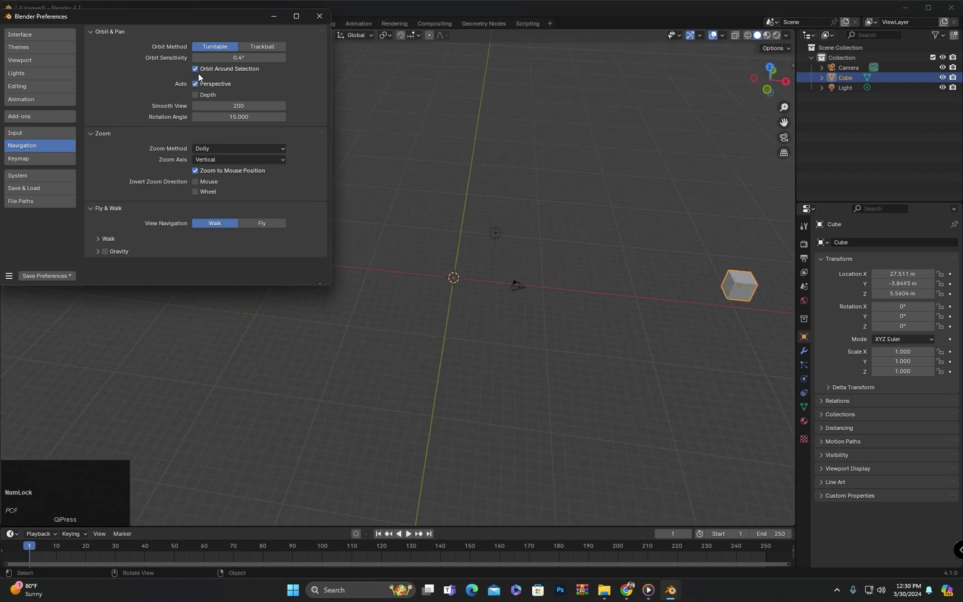
Select the light and orbit the view around it to check that it serves as the pivot.
left_click(499, 234)
middle_click_drag(401, 309, 492, 252)
middle_click_drag(579, 297, 409, 297)
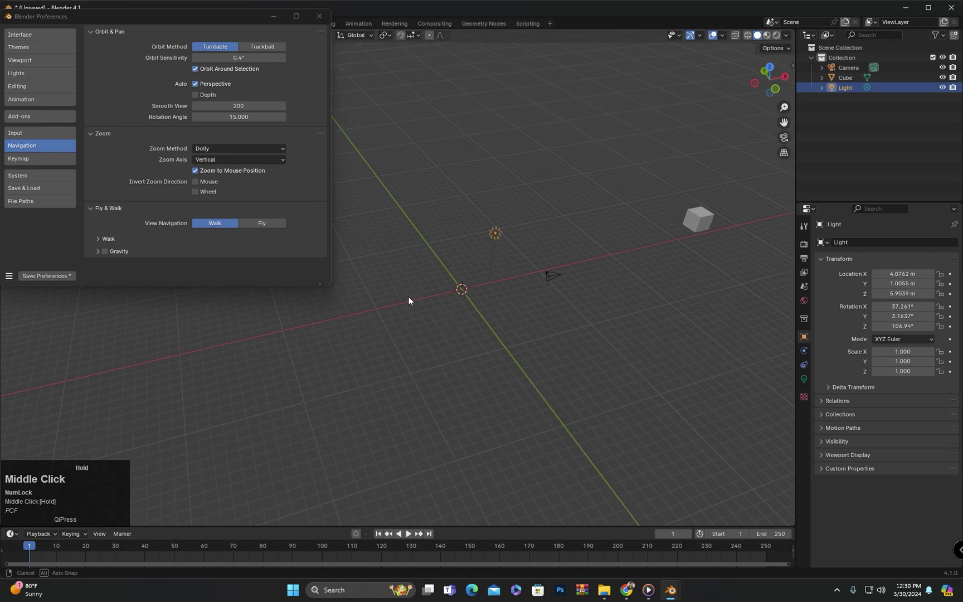
Reposition the preferences window, turn off Orbit Around Selection and deselect the light.
left_click_drag(215, 15, 256, 47)
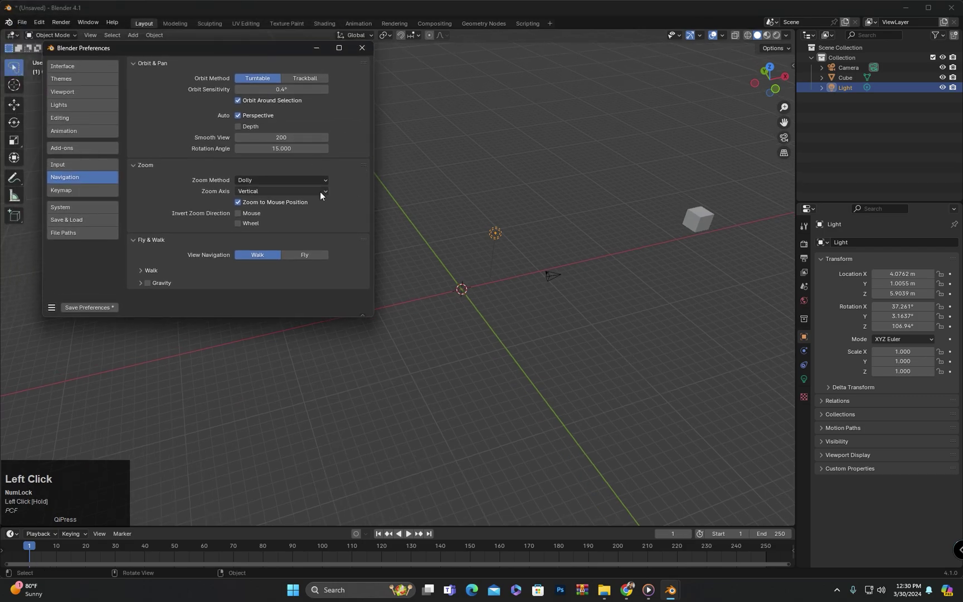
left_click(239, 100)
left_click(518, 277)
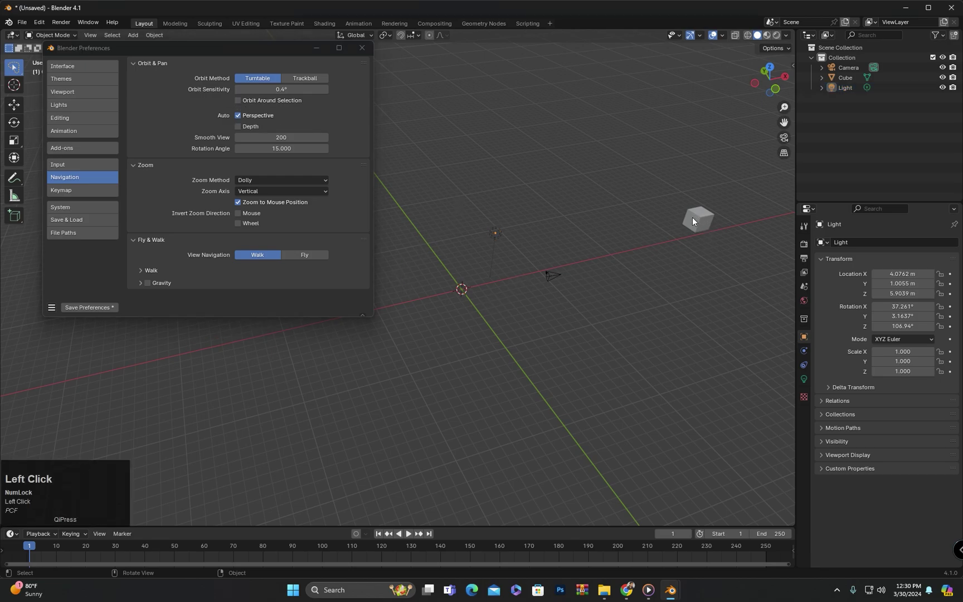
Select the moved cube, frame it in the viewport and deselect it.
left_click(696, 219)
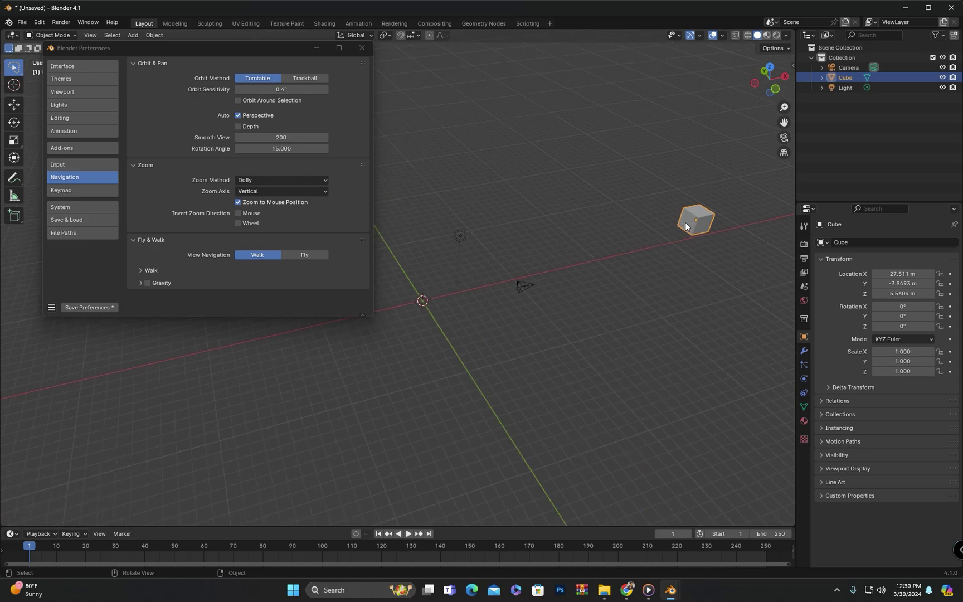
key("KP_Decimal")
scroll(602, 220, "down", 3)
middle_click_drag(735, 246, 723, 212)
left_click(723, 210)
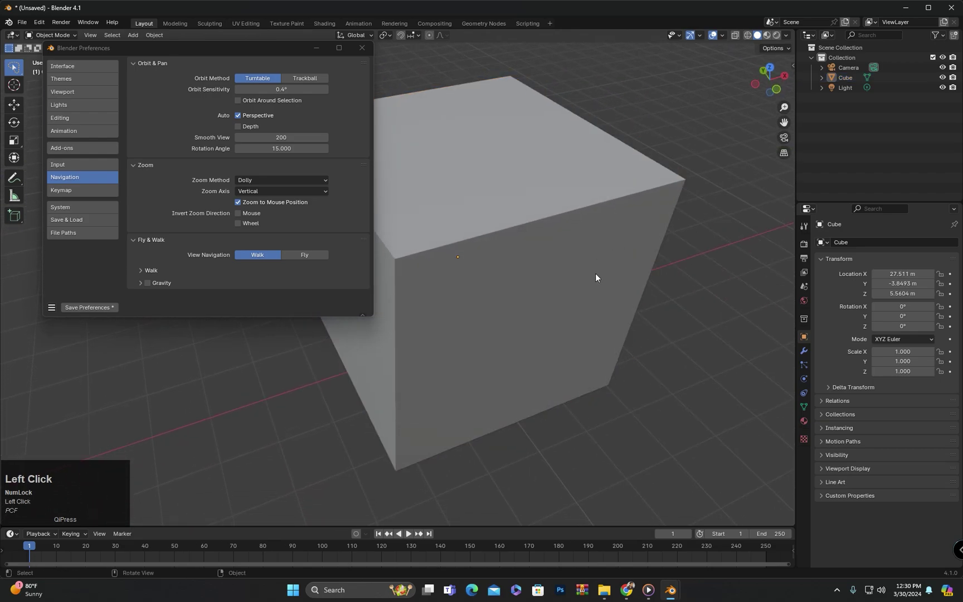
Pull the view back from the cube until the camera and the world origin are in sight again.
scroll(596, 272, "down", 2)
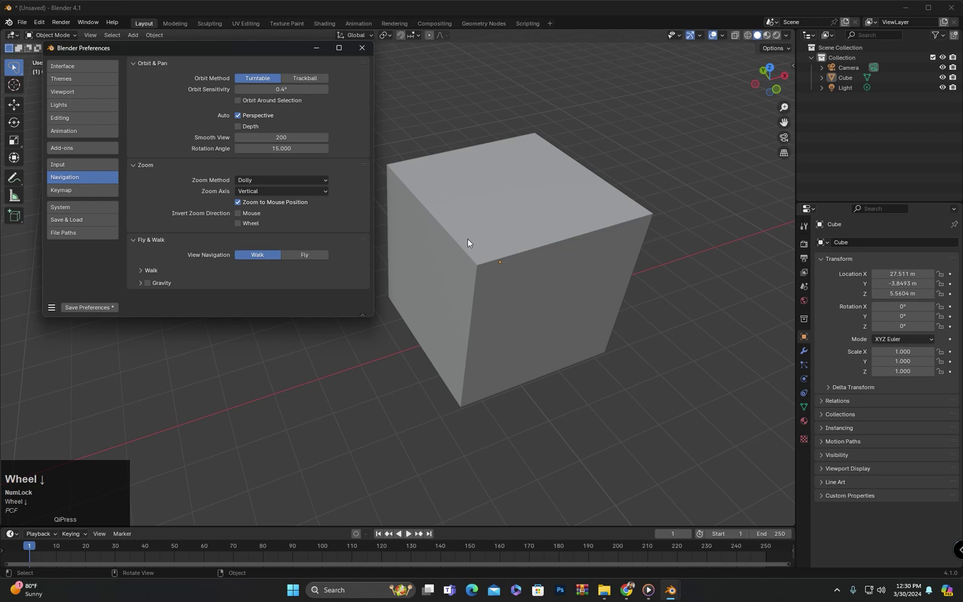
scroll(467, 239, "down", 2)
scroll(437, 263, "down", 1)
middle_click_drag(463, 263, 496, 267, "shift")
scroll(518, 272, "down", 1)
scroll(517, 272, "down", 3)
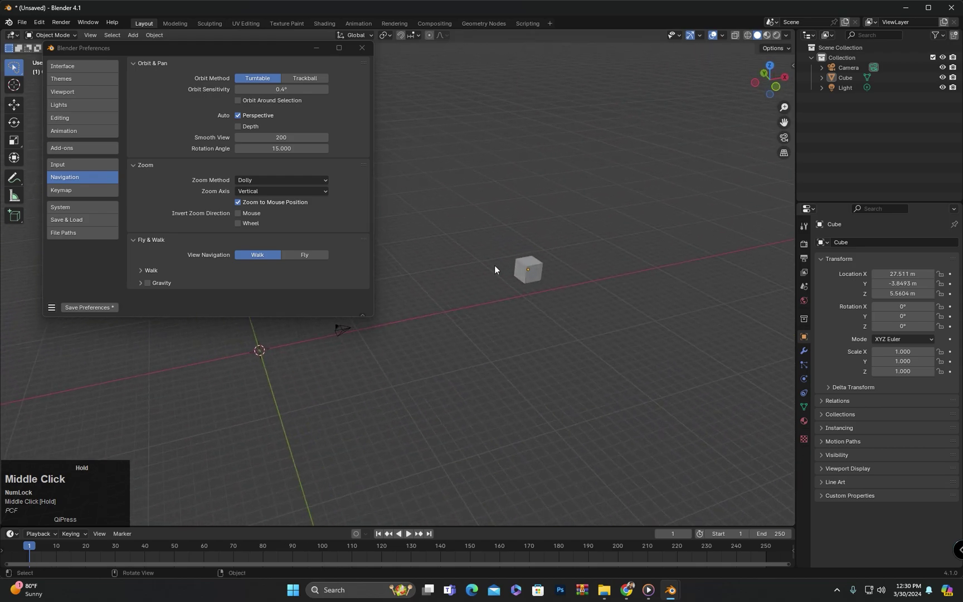